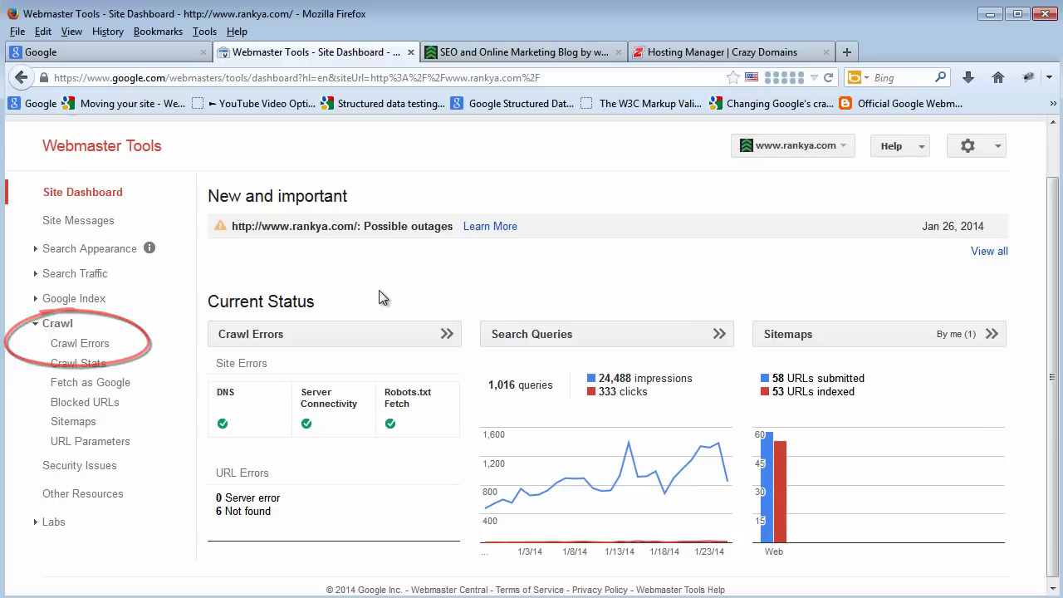
Open the Crawl Errors report and review the web URLs listed as Not found, including their response codes.
left_click(88, 344)
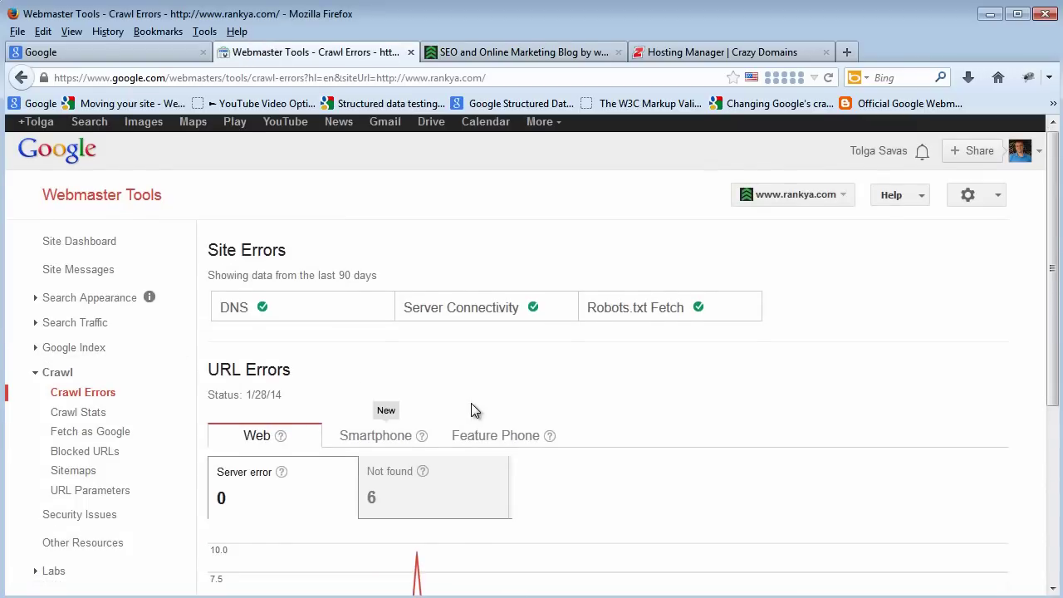
scroll(471, 404, "down", 2)
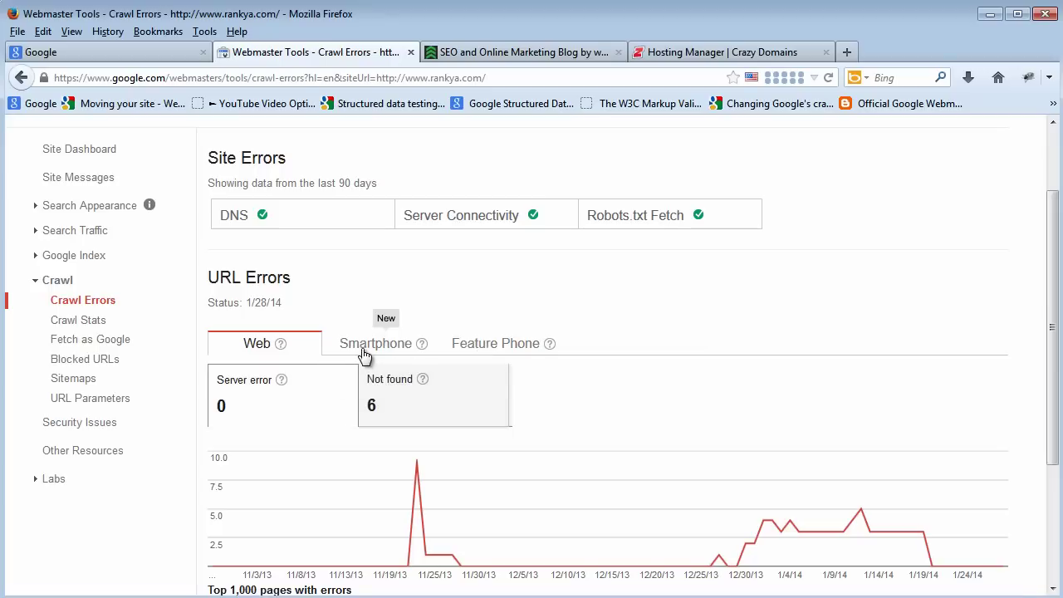
left_click(262, 349)
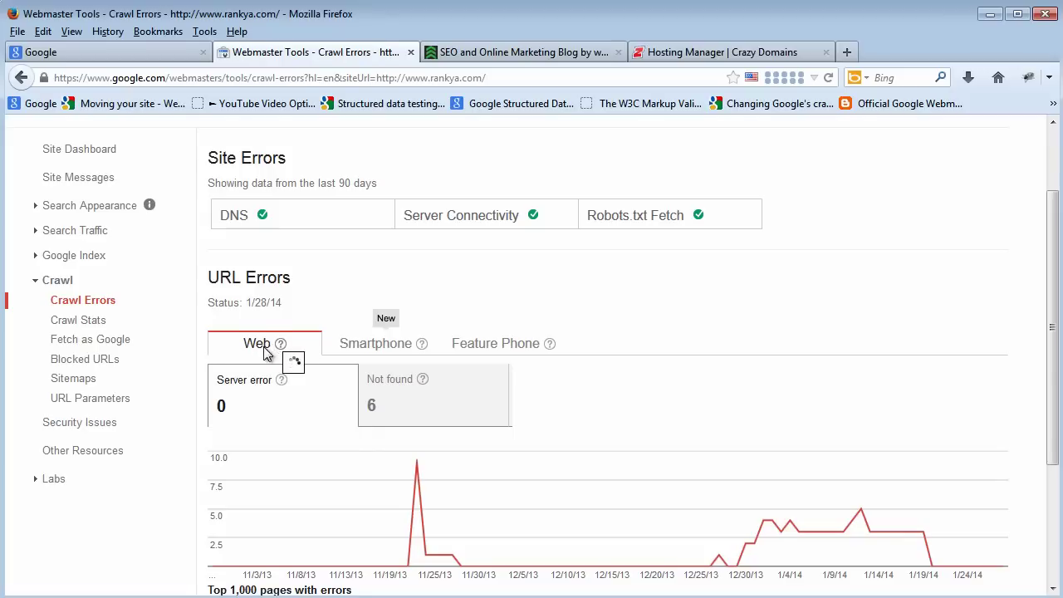
scroll(454, 451, "down", 2)
left_click(371, 301)
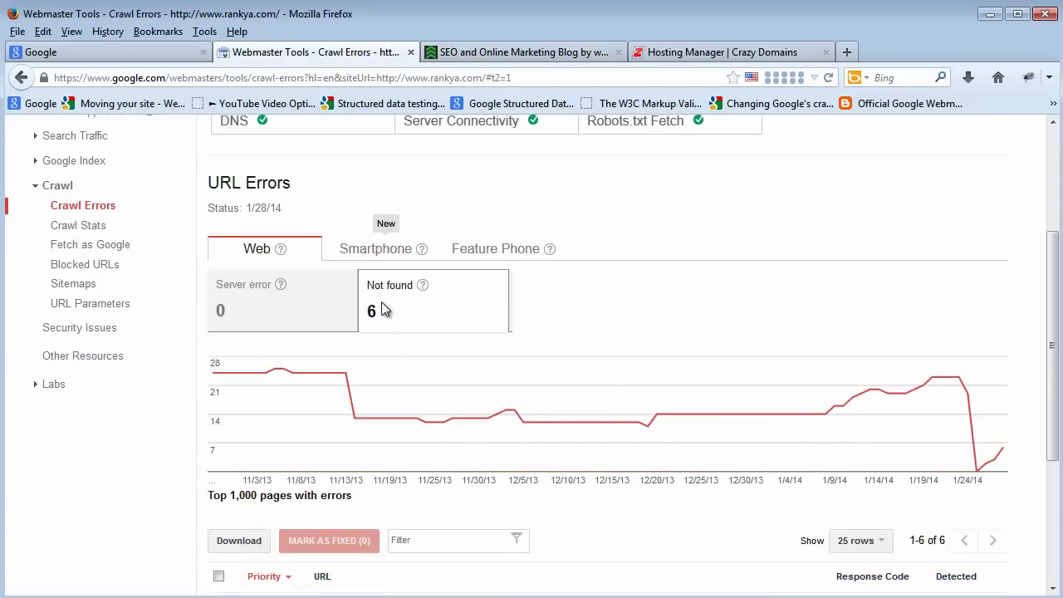
scroll(382, 374, "down", 3)
scroll(380, 371, "down", 1)
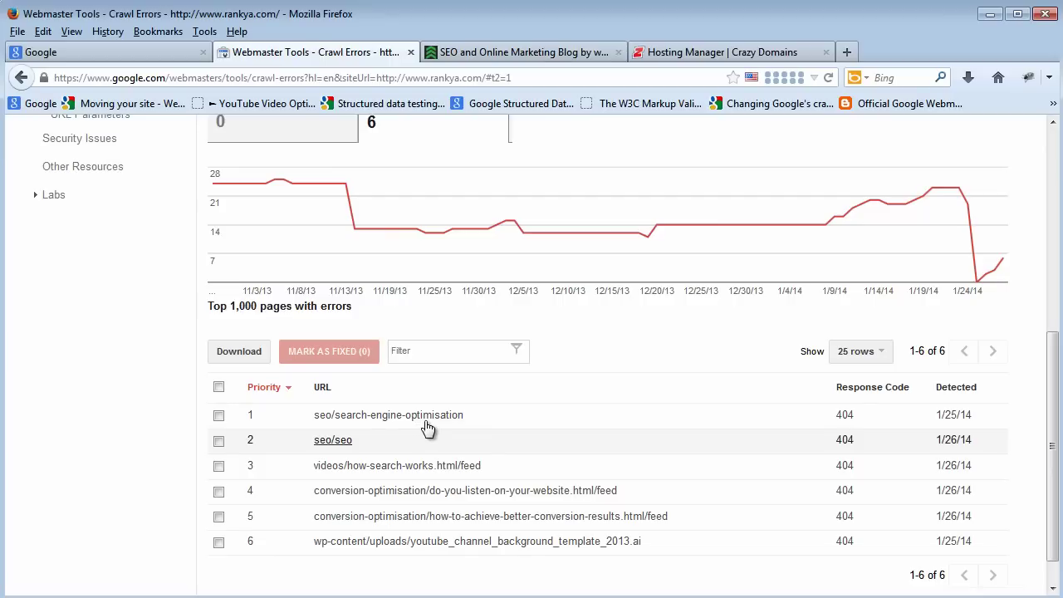
left_click_drag(834, 420, 856, 422)
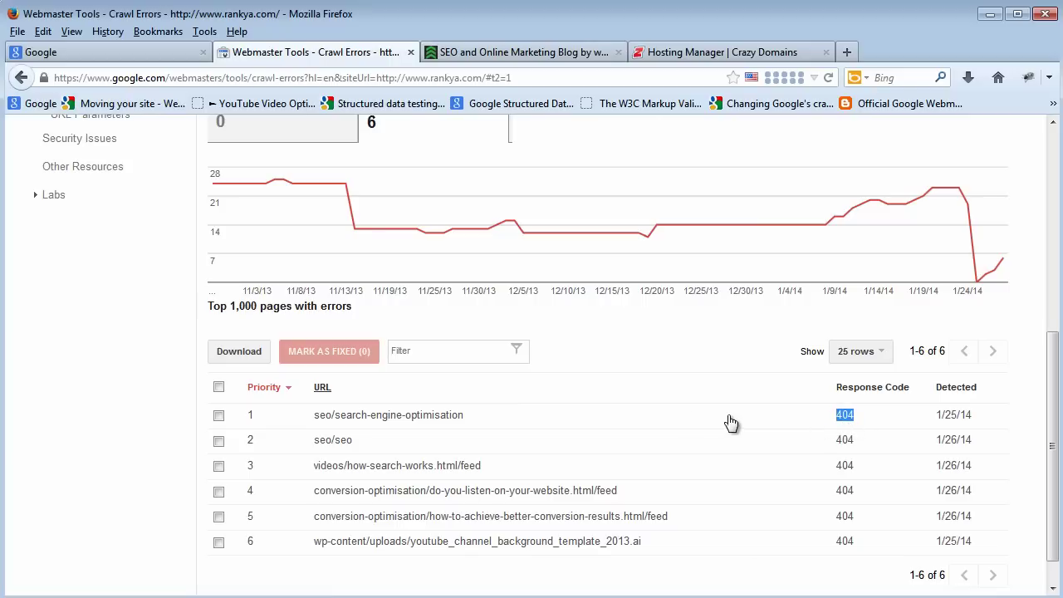
Inspect the error details, sitemap references and linking pages for the seo/search-engine-optimisation URL, and close its details.
left_click(369, 424)
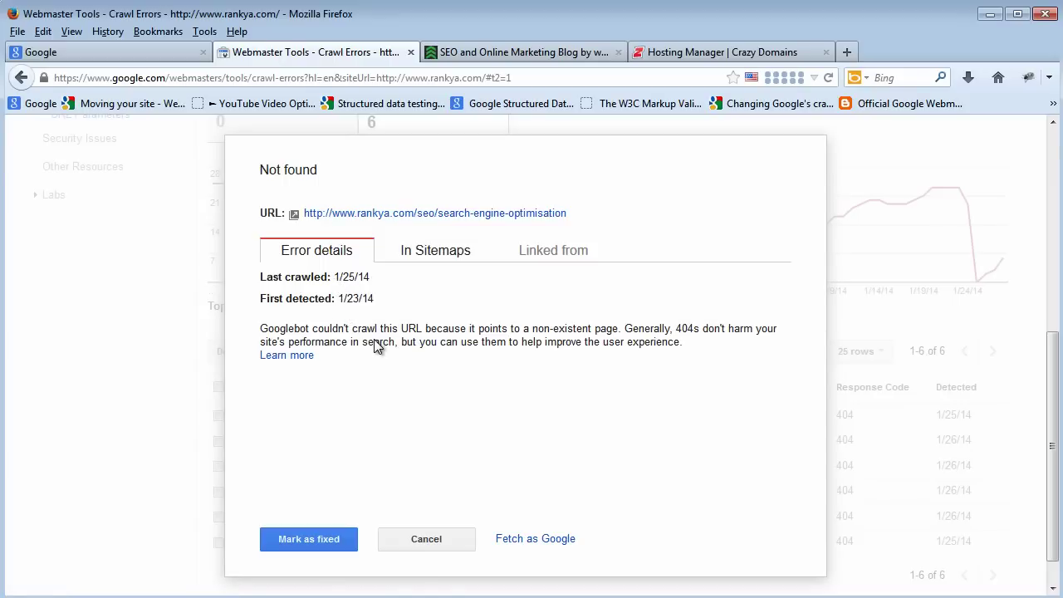
left_click(432, 257)
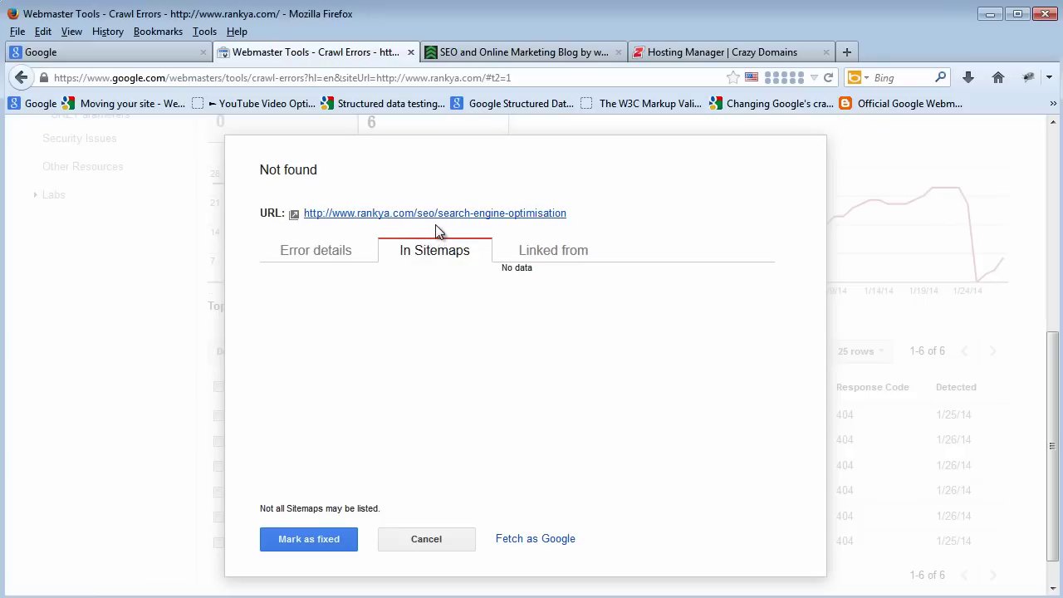
left_click(561, 256)
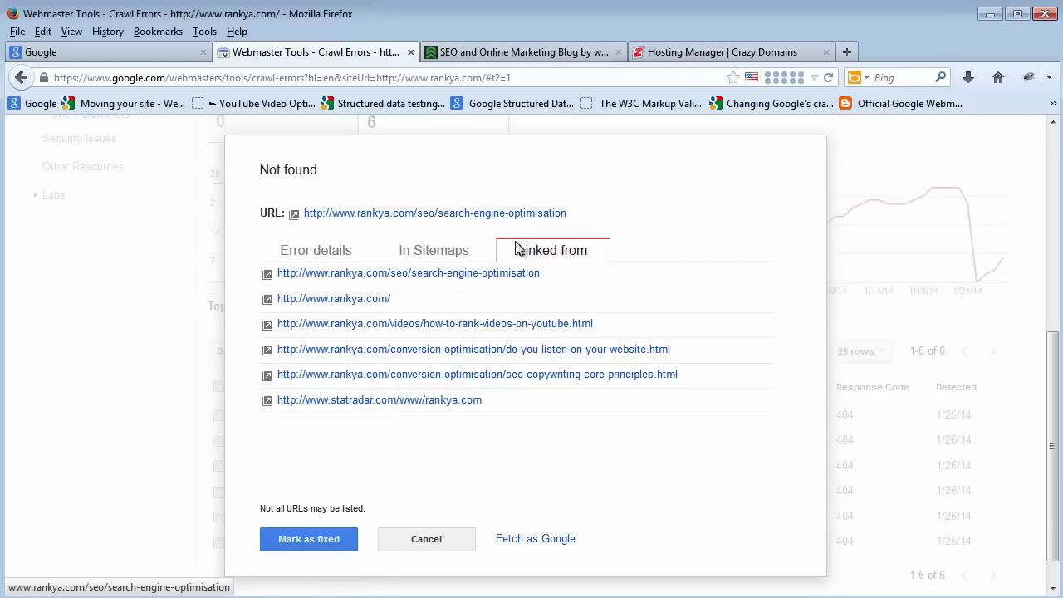
left_click(442, 540)
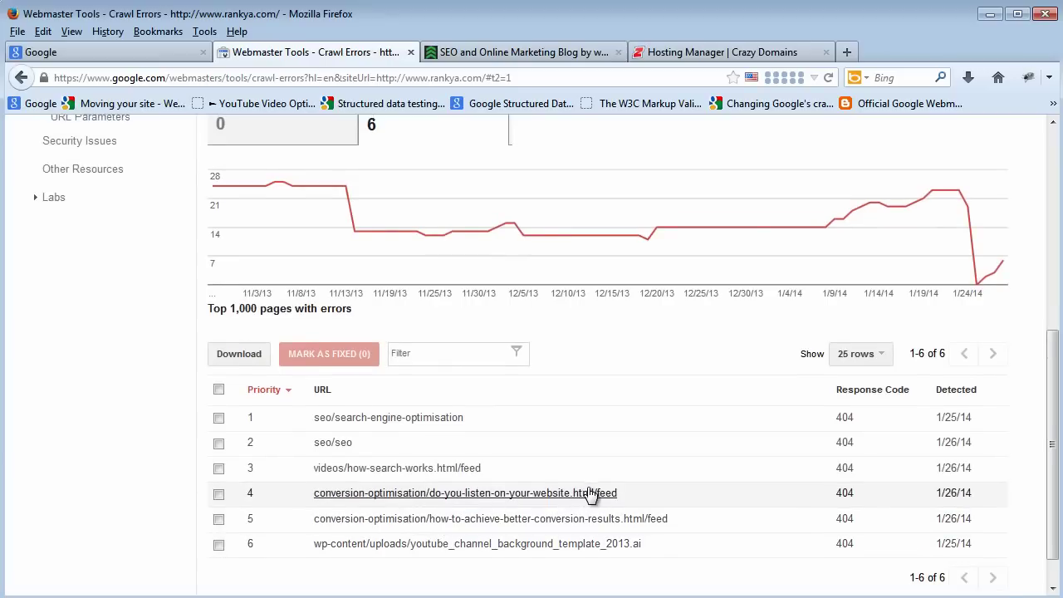
Copy the path conversion-optimisation/do-you-listen-on-your-website.html/feed from that URL's error details, and close them.
scroll(587, 492, "up", 2)
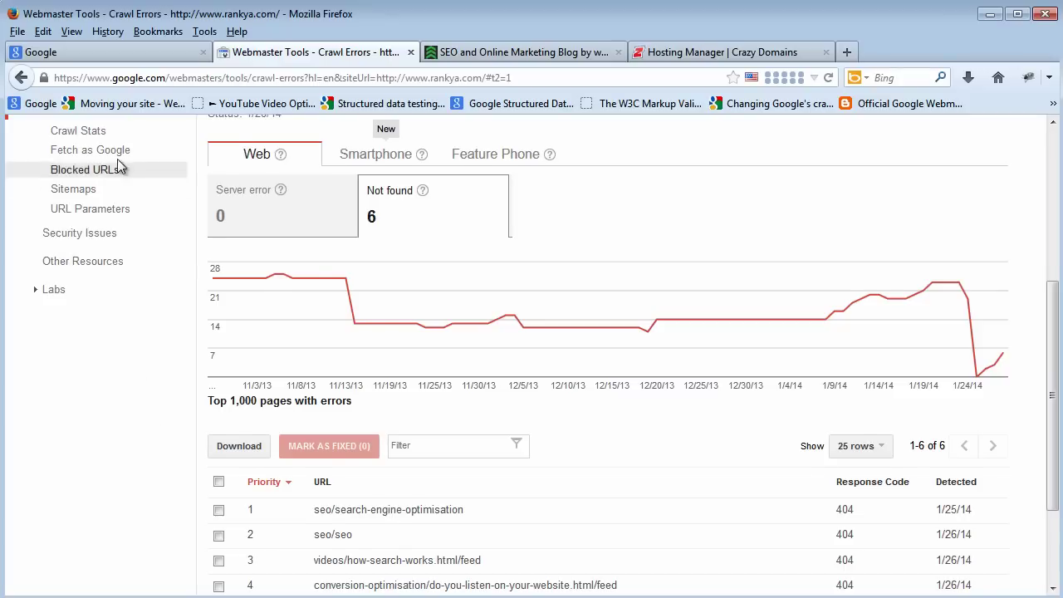
scroll(118, 171, "up", 2)
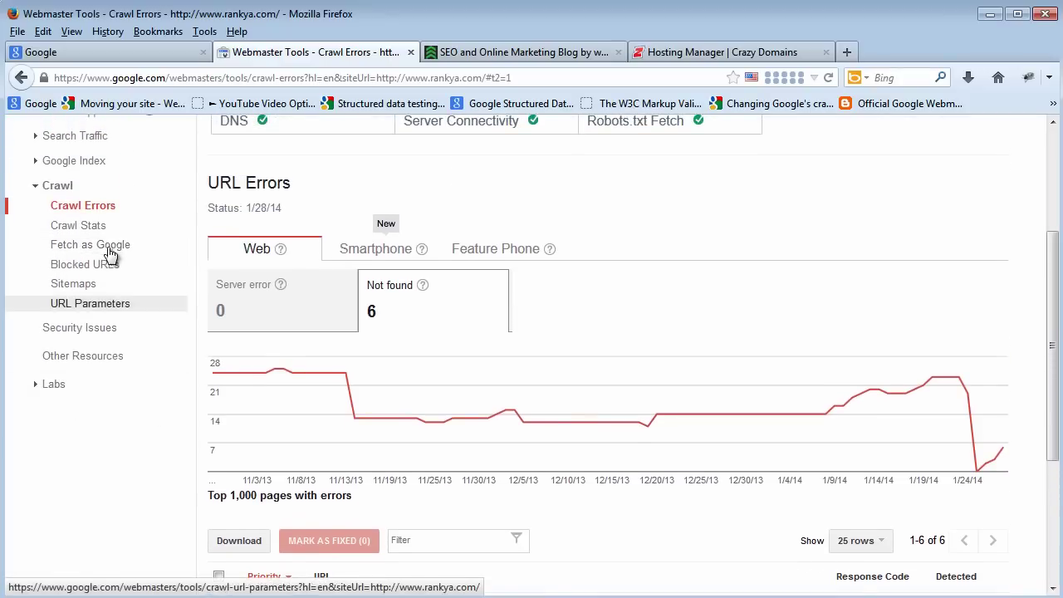
scroll(365, 480, "down", 2)
left_click_drag(417, 509, 320, 523)
scroll(320, 523, "down", 1)
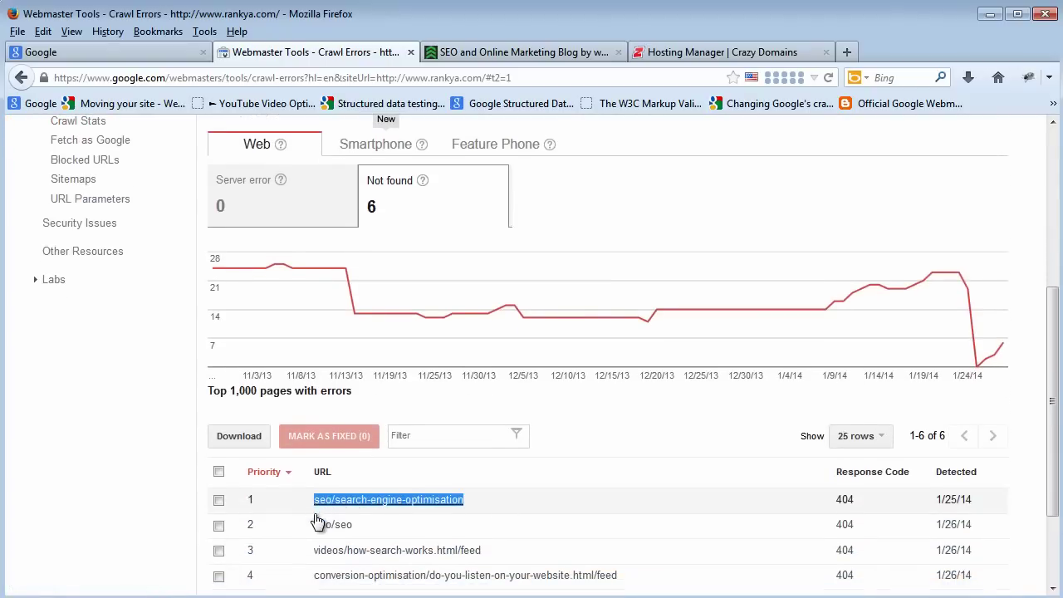
scroll(492, 527, "down", 3)
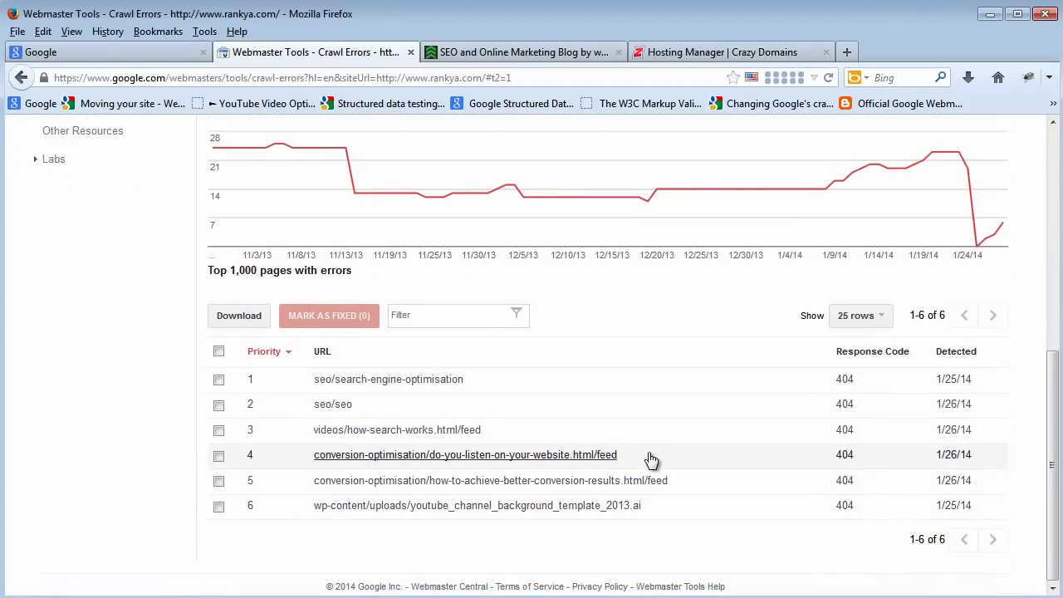
left_click_drag(653, 458, 311, 469)
left_click(312, 469)
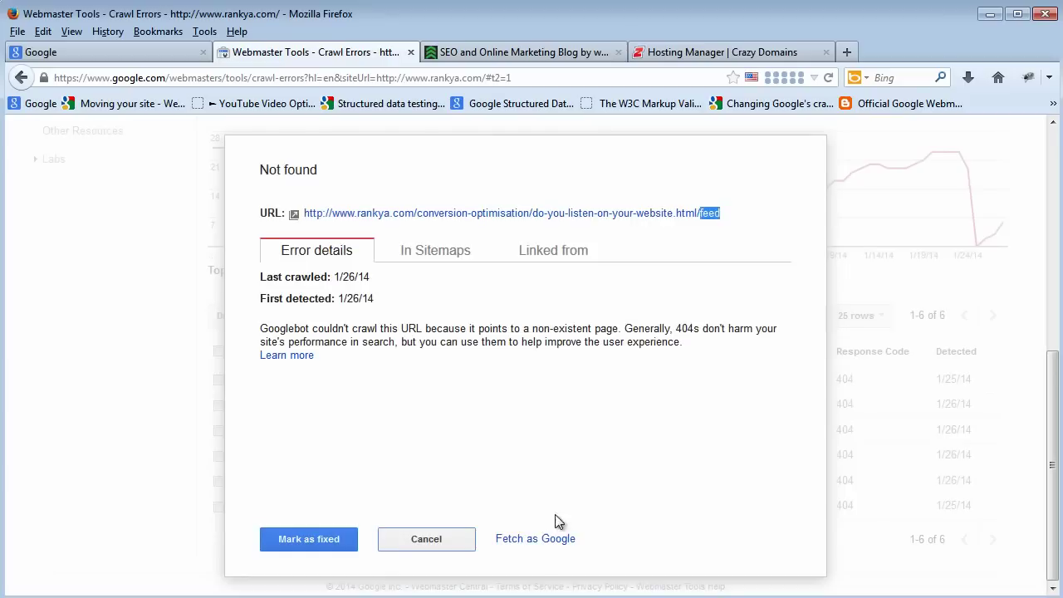
left_click_drag(756, 229, 417, 227)
key("ctrl+c")
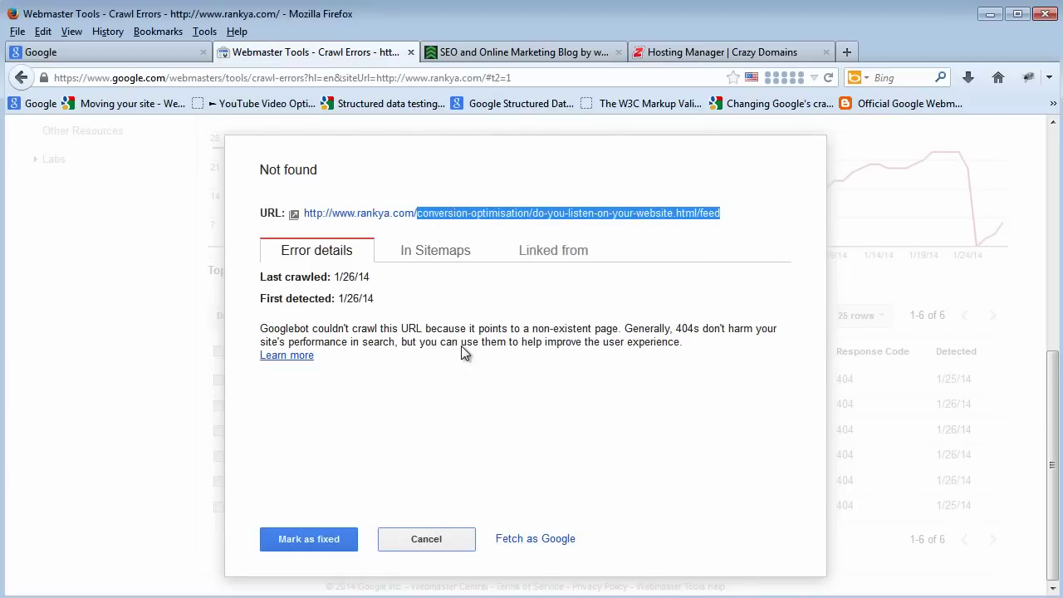
left_click(436, 539)
Open Fetch as Google and enter conversion-optimisation/do-you-listen-on-your-website.html/feed as the path to fetch.
scroll(323, 465, "up", 4)
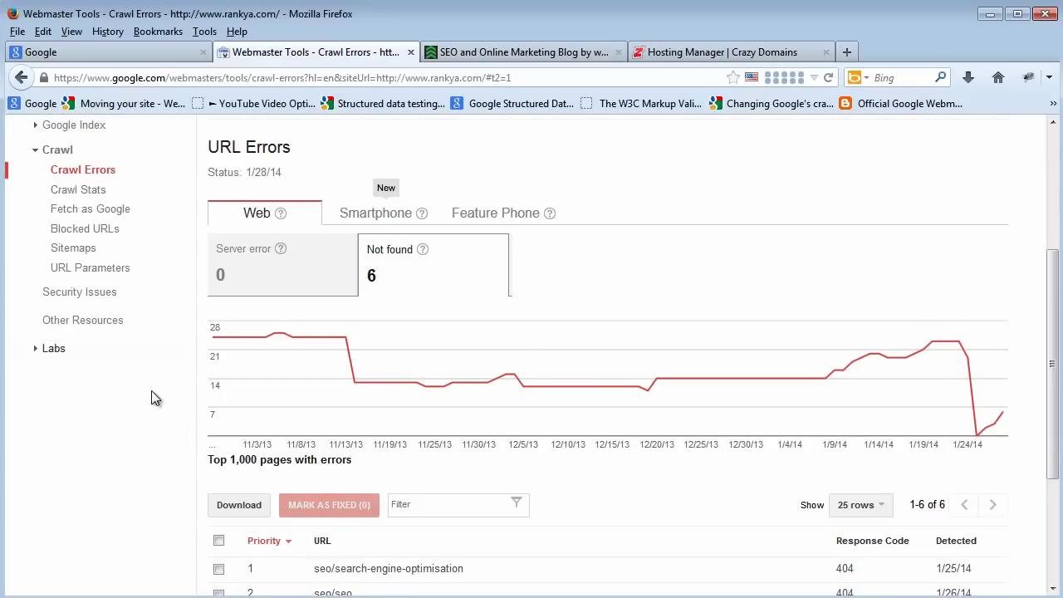
left_click(88, 211)
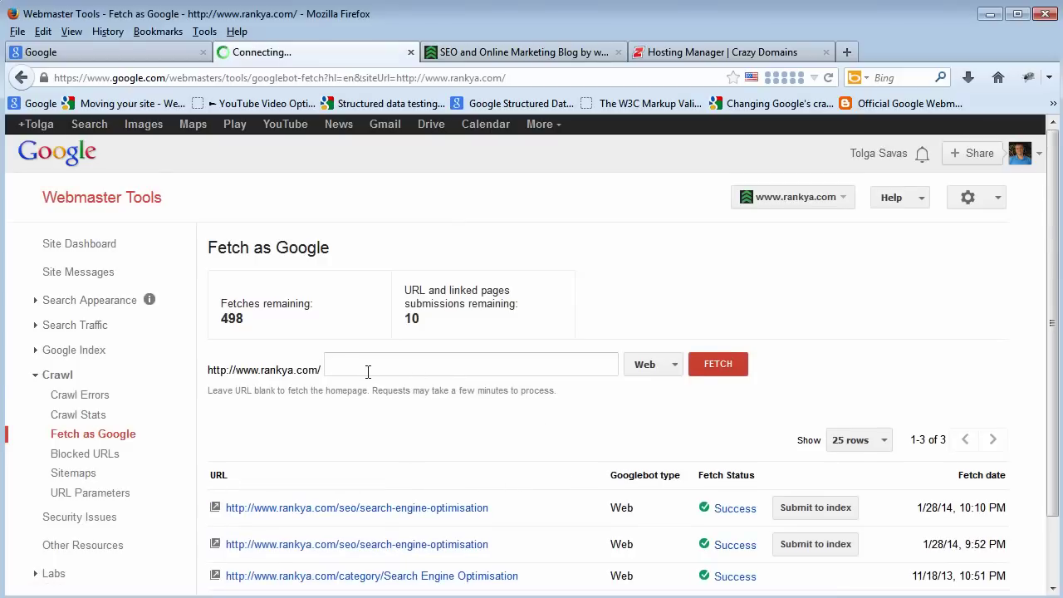
right_click(367, 371)
left_click(395, 443)
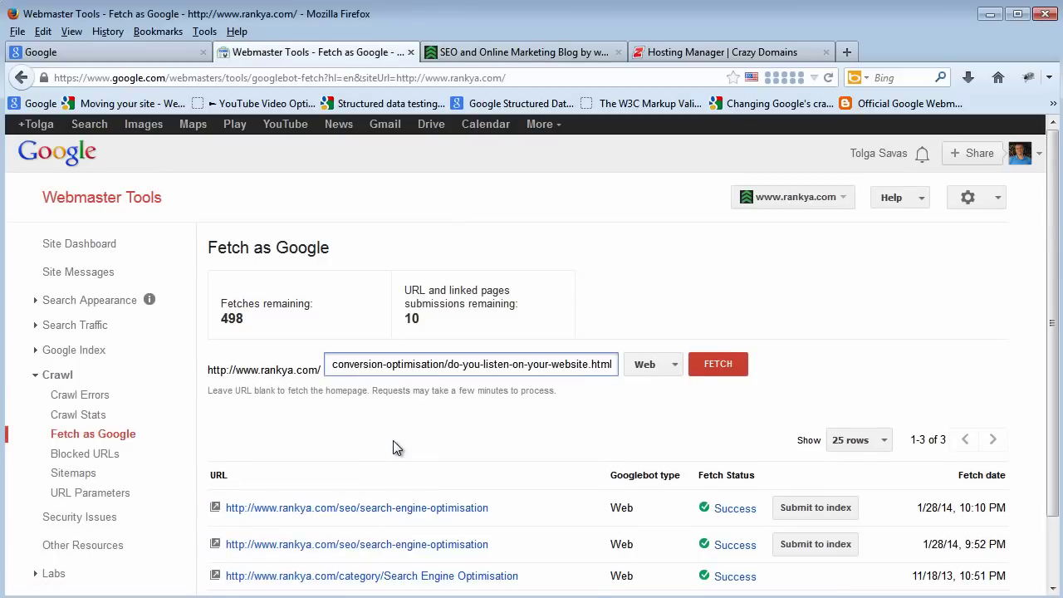
type("/feed")
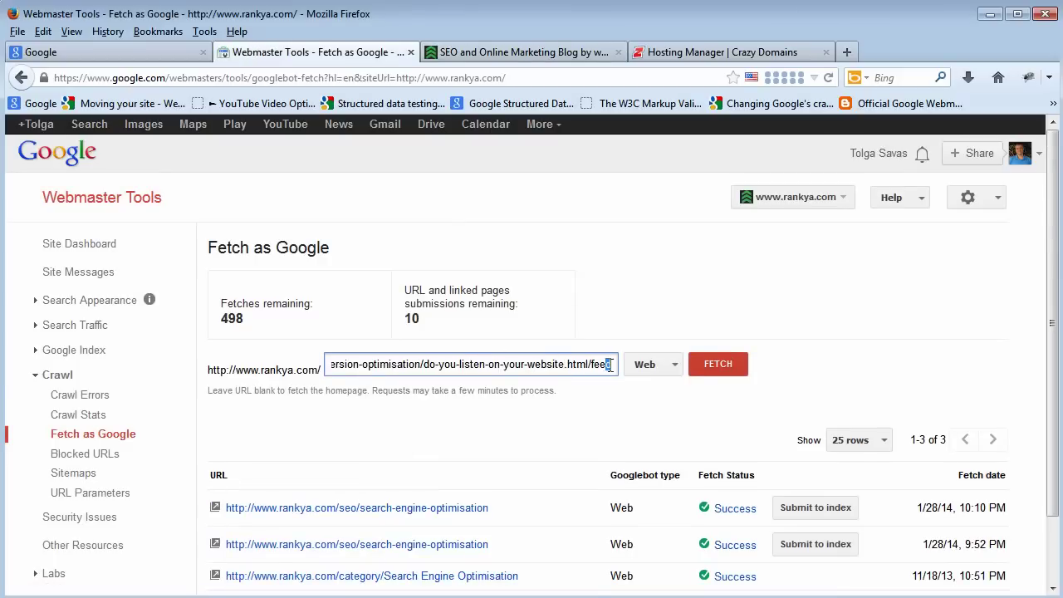
key("BackSpace")
key("BackSpace")
key("BackSpace")
key("BackSpace")
key("BackSpace")
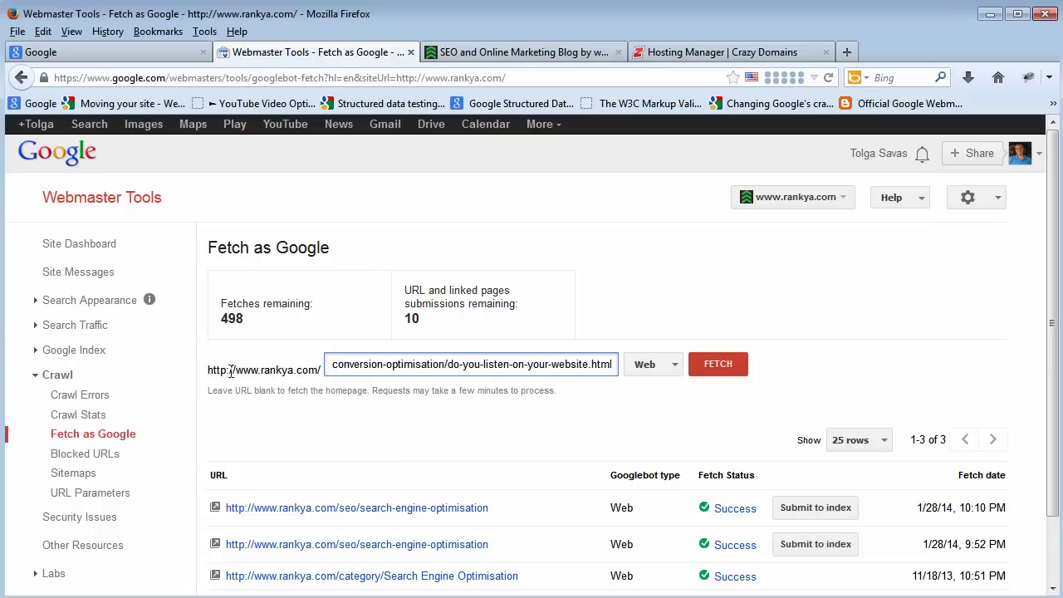
left_click_drag(221, 372, 346, 375)
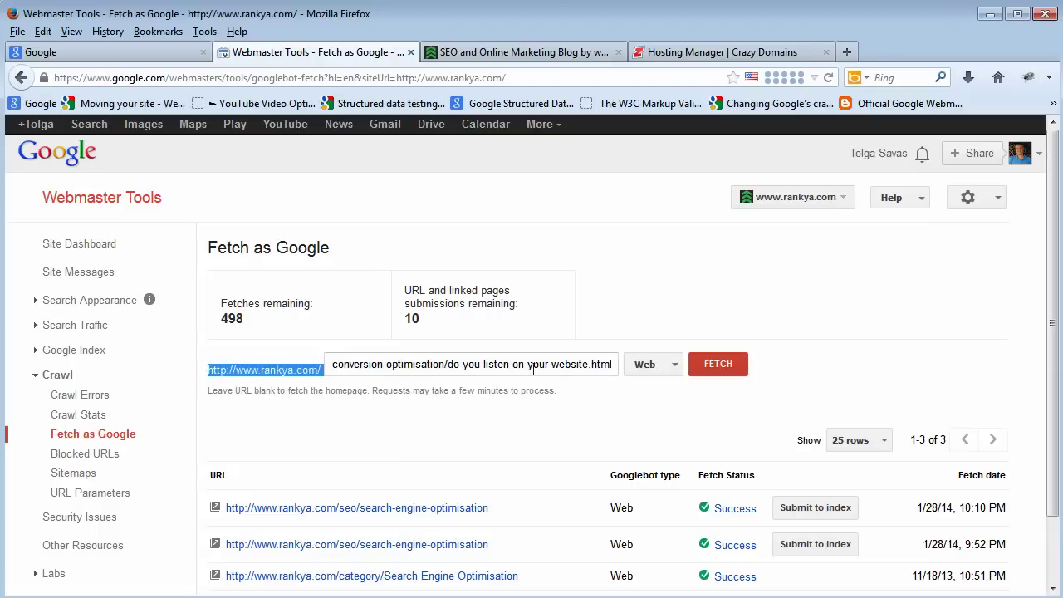
Review the available Googlebot types, fetch the entered URL as Web, and check its fetch status.
left_click(675, 374)
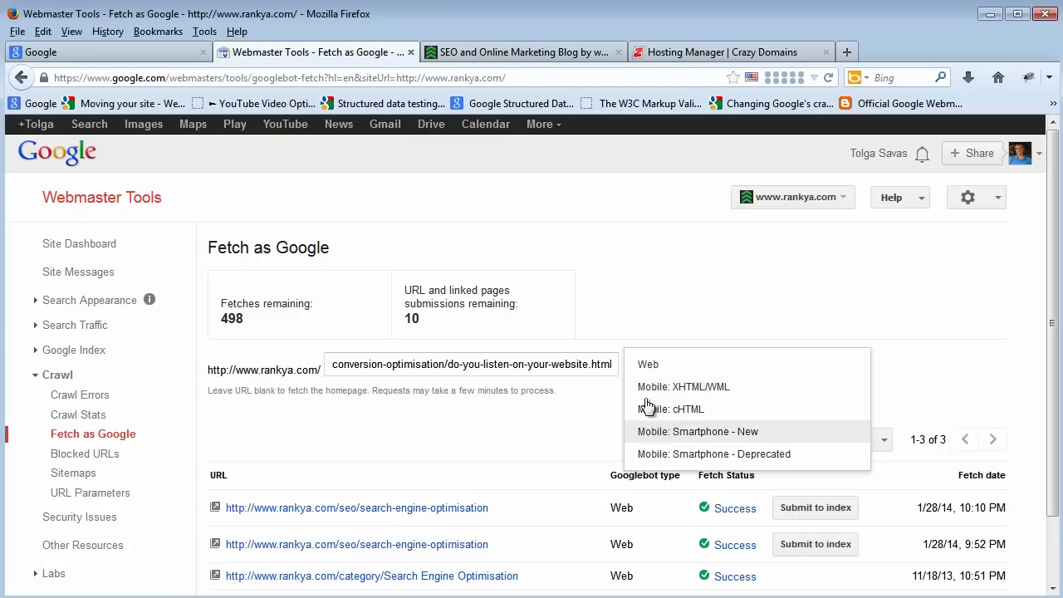
left_click(568, 418)
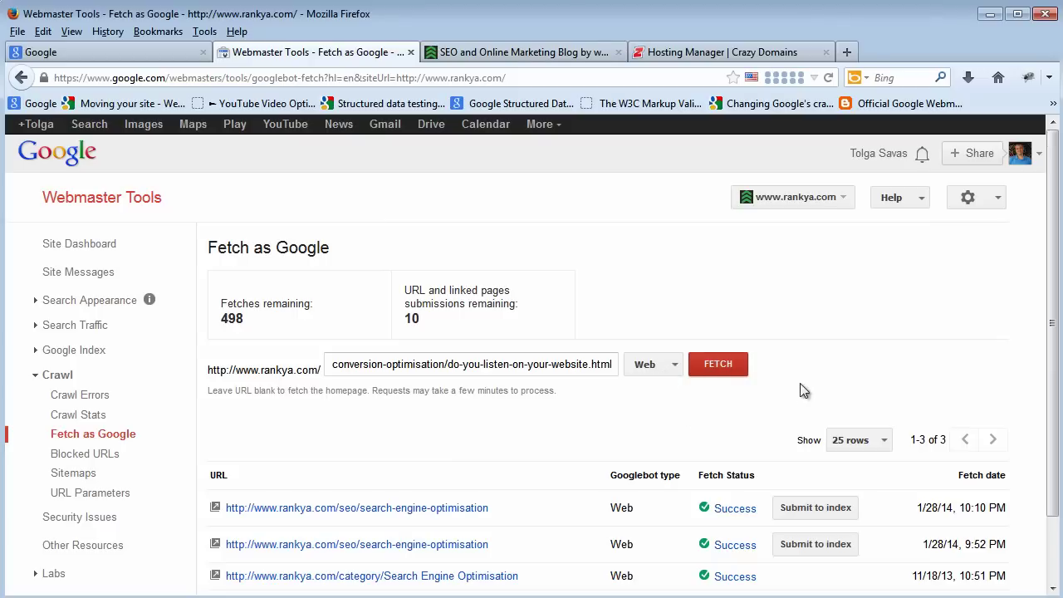
left_click(718, 365)
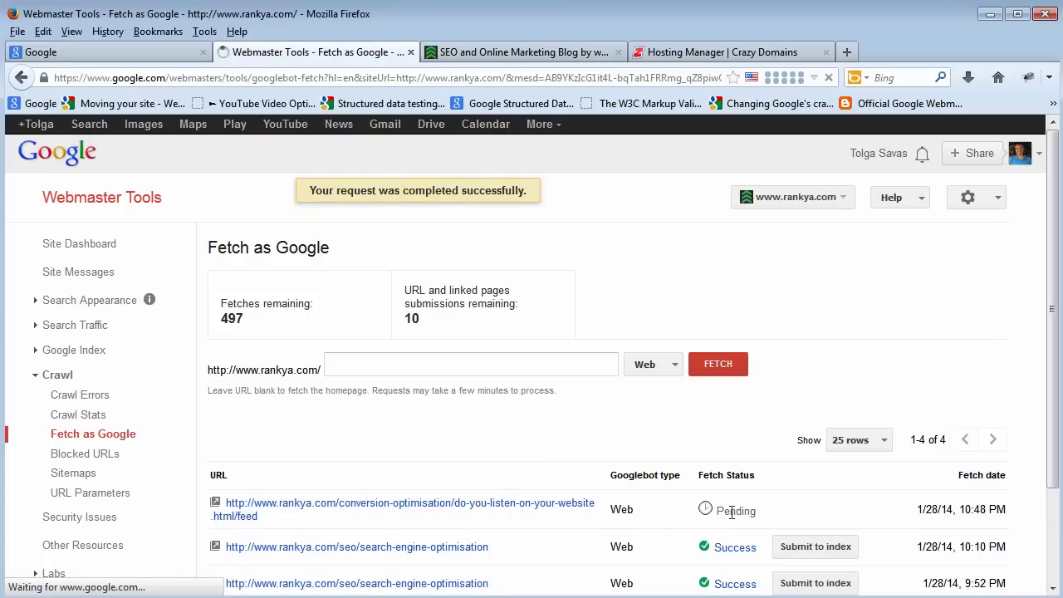
left_click(735, 511)
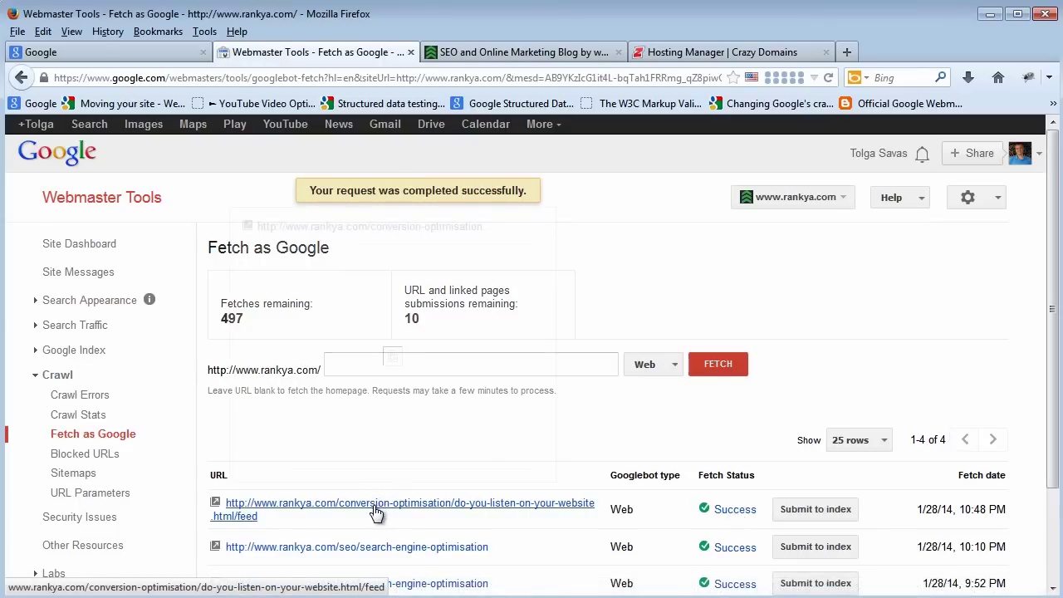
mouse_move(375, 512)
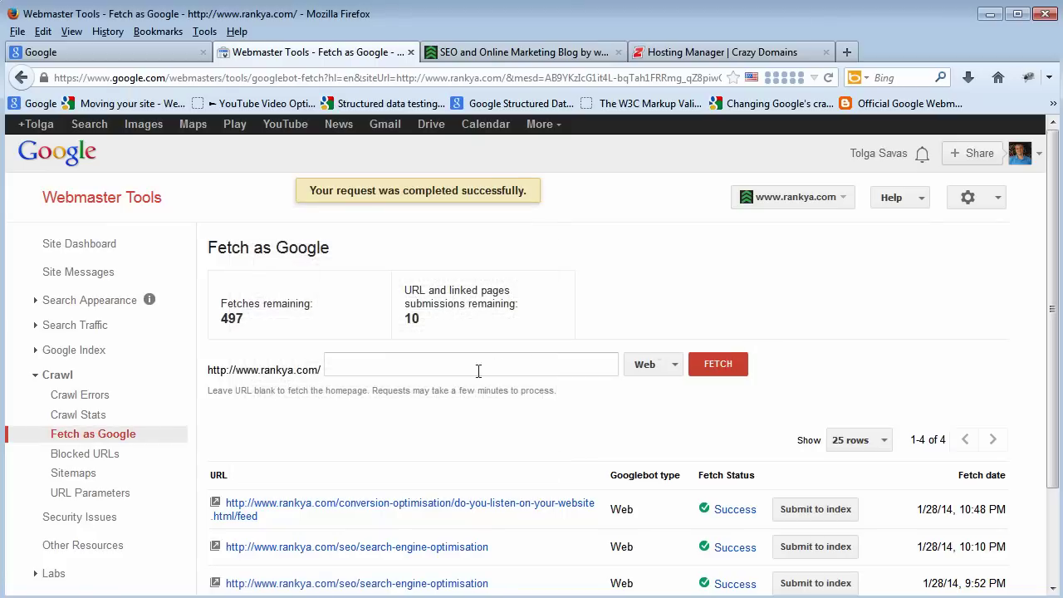
Return to the Crawl Errors report and review its list of Not found URLs.
left_click(75, 398)
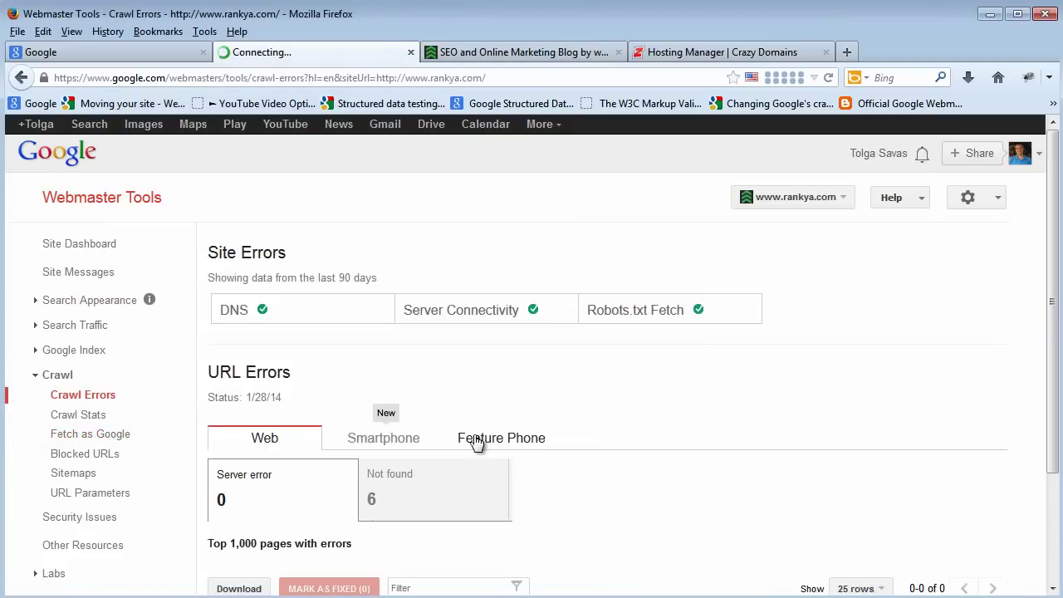
scroll(474, 444, "down", 2)
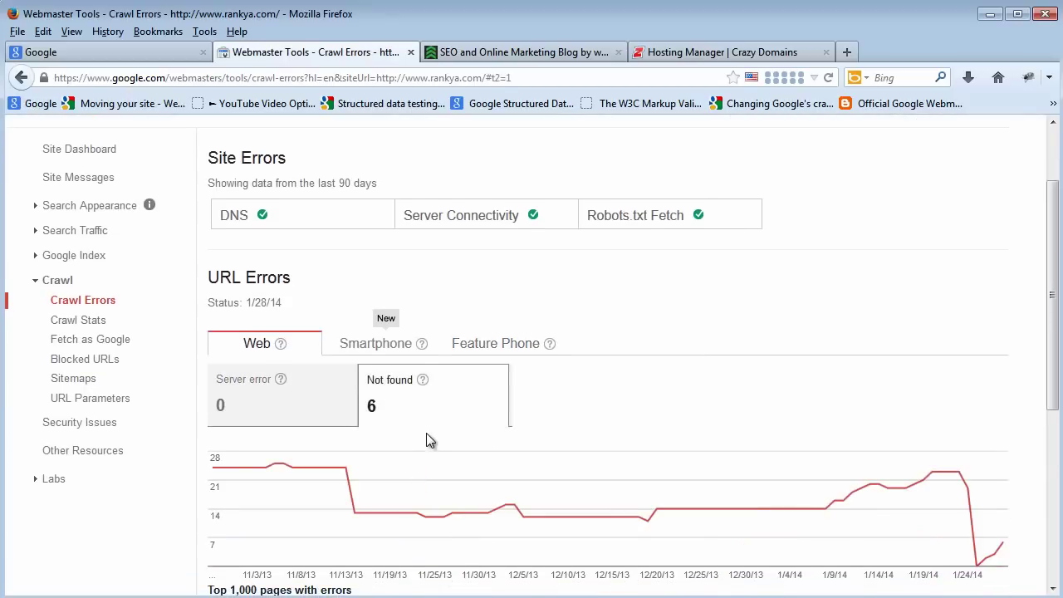
scroll(425, 442, "down", 7)
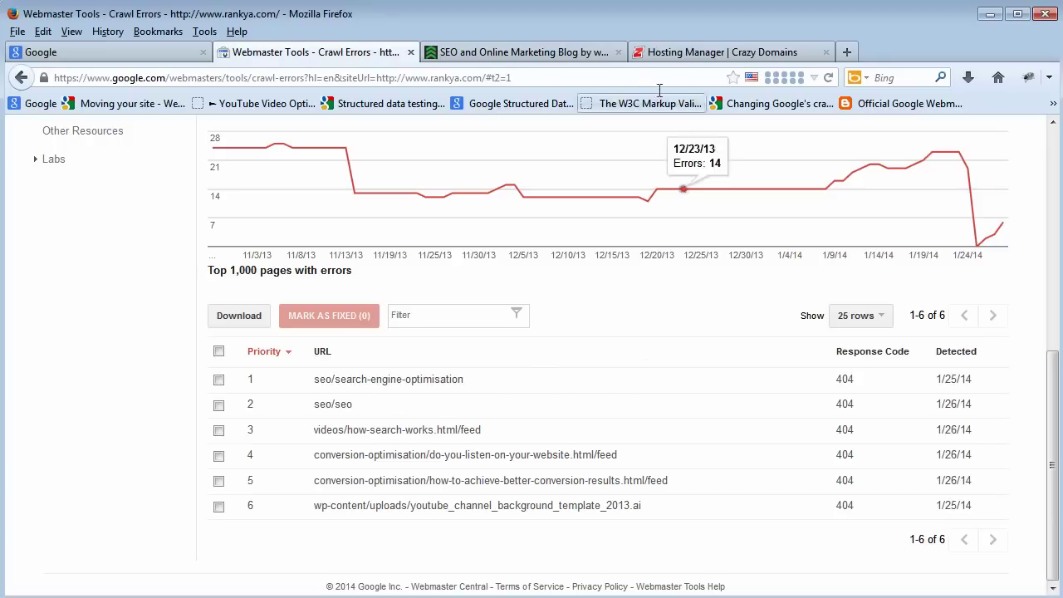
Switch to the RankYa website and open its SEO page to check the URL structure.
left_click(510, 52)
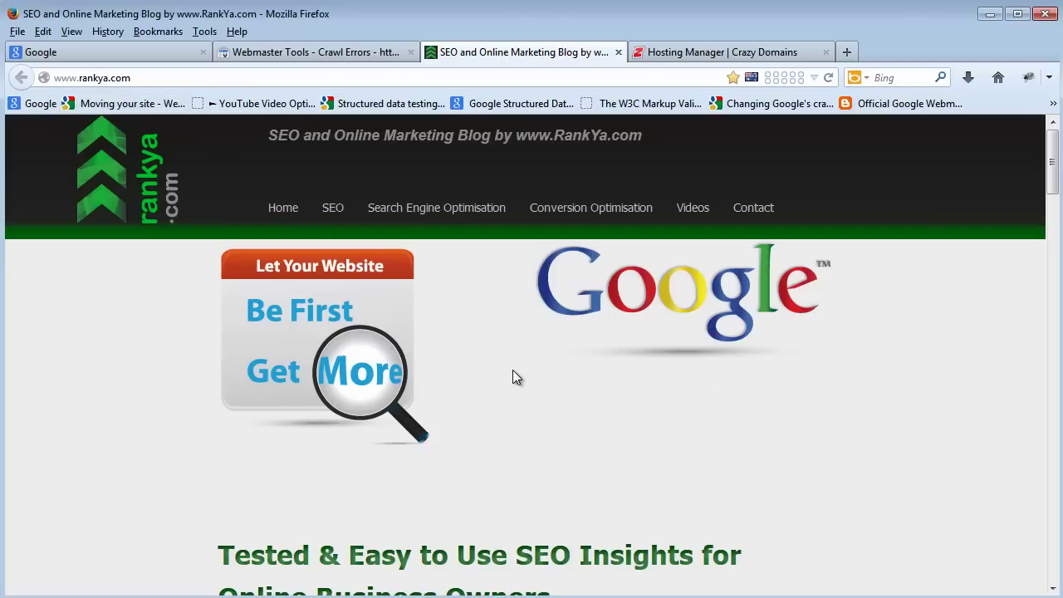
left_click(327, 208)
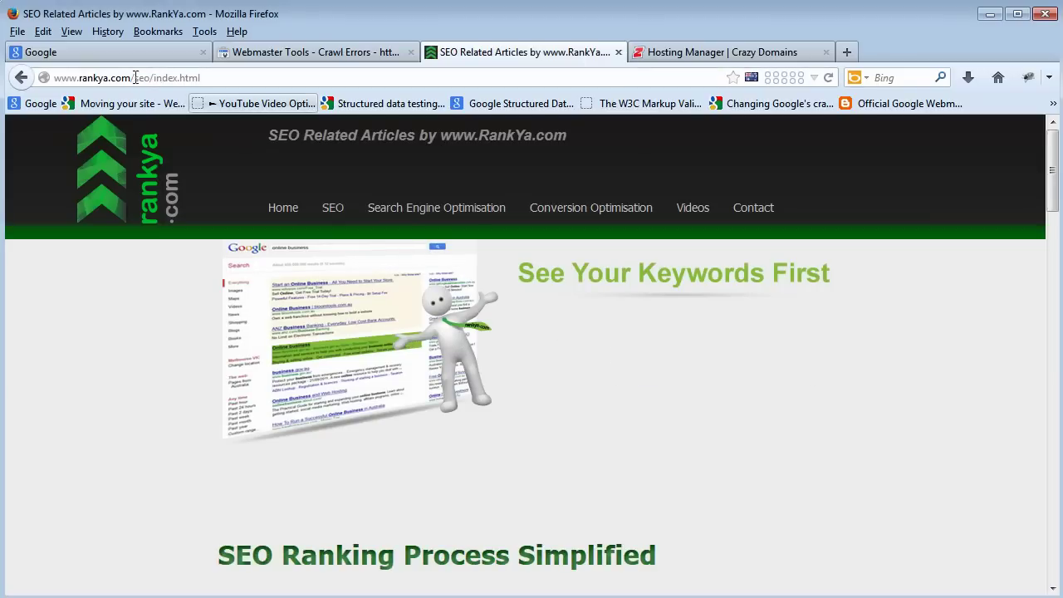
Go back to the Crawl Errors report and highlight the Not found rows from the last URL up to the first.
left_click(317, 54)
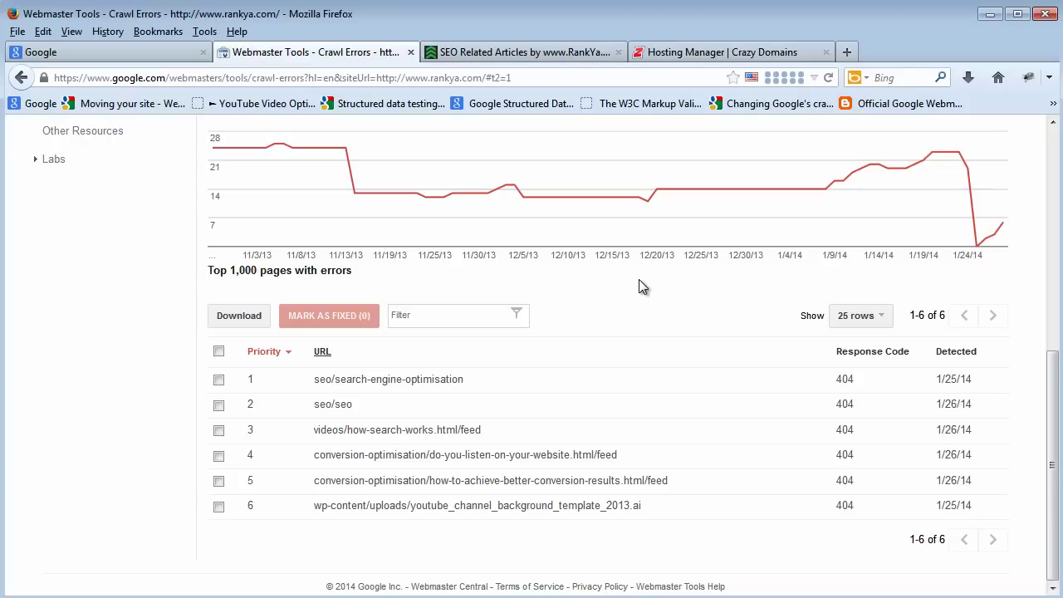
left_click_drag(747, 505, 738, 567)
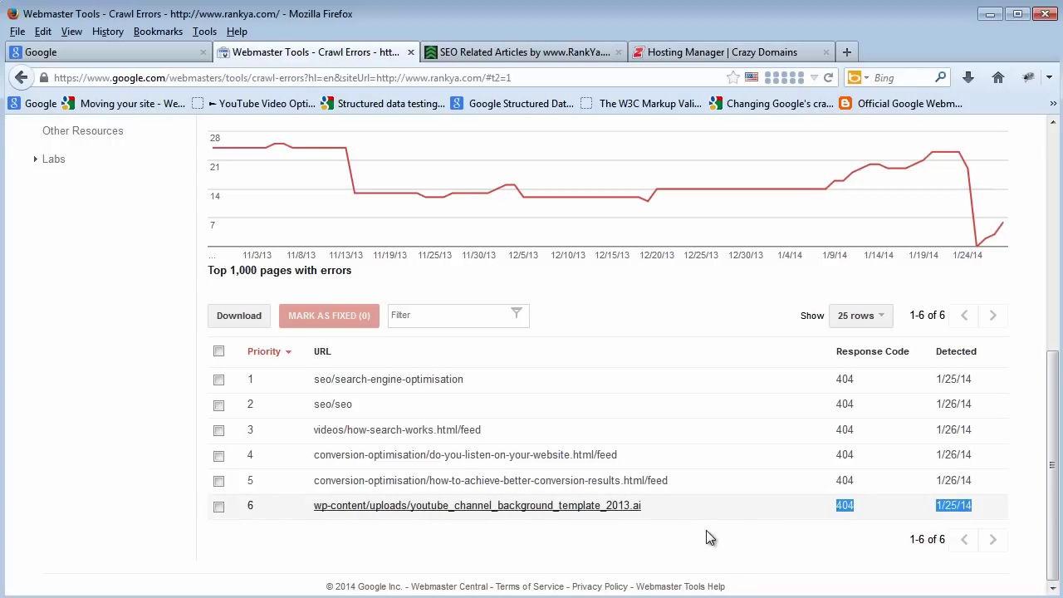
left_click_drag(641, 519, 307, 380)
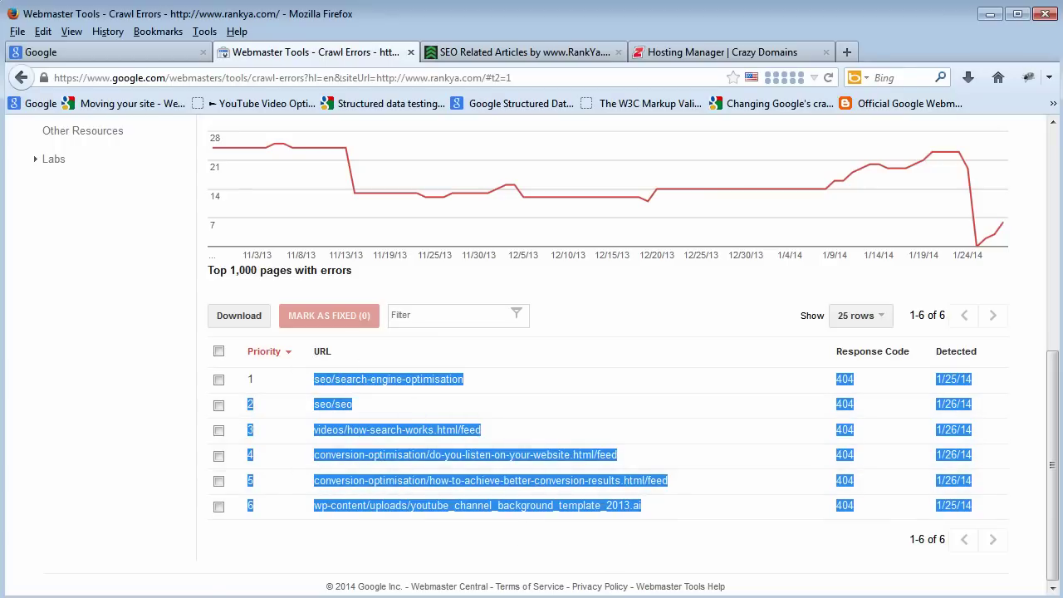
Switch to Notepad and copy the path seo/search-engine-optimisation from the list of Not found URLs.
key("ctrl+v")
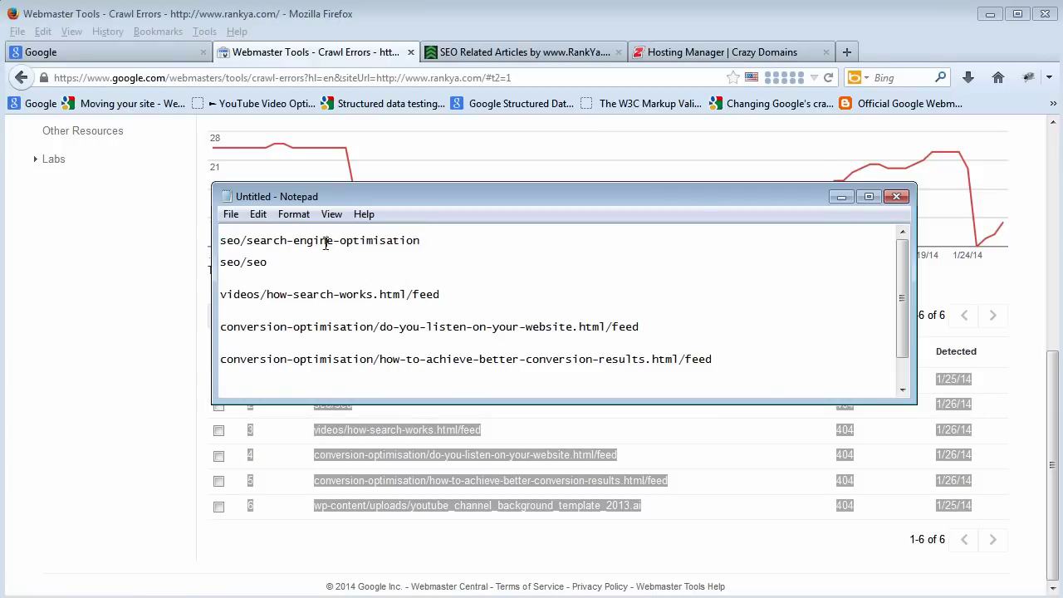
left_click_drag(440, 243, 176, 243)
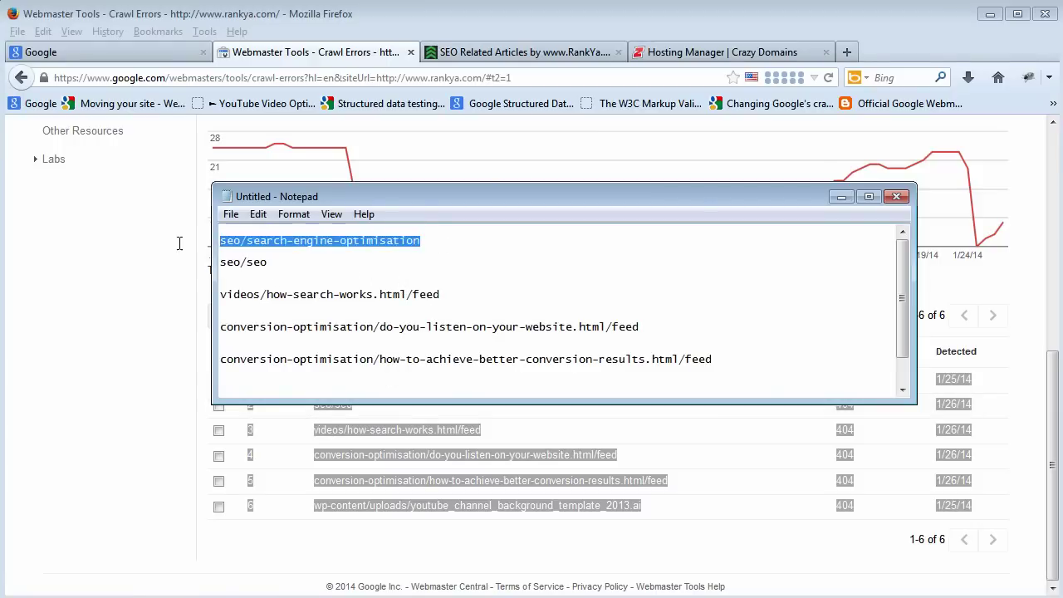
right_click(255, 241)
left_click(294, 291)
Look over the Crazy Domains Hosting Manager's categories, and return to the Crawl Errors report to clear the highlighted Not found rows.
left_click(716, 52)
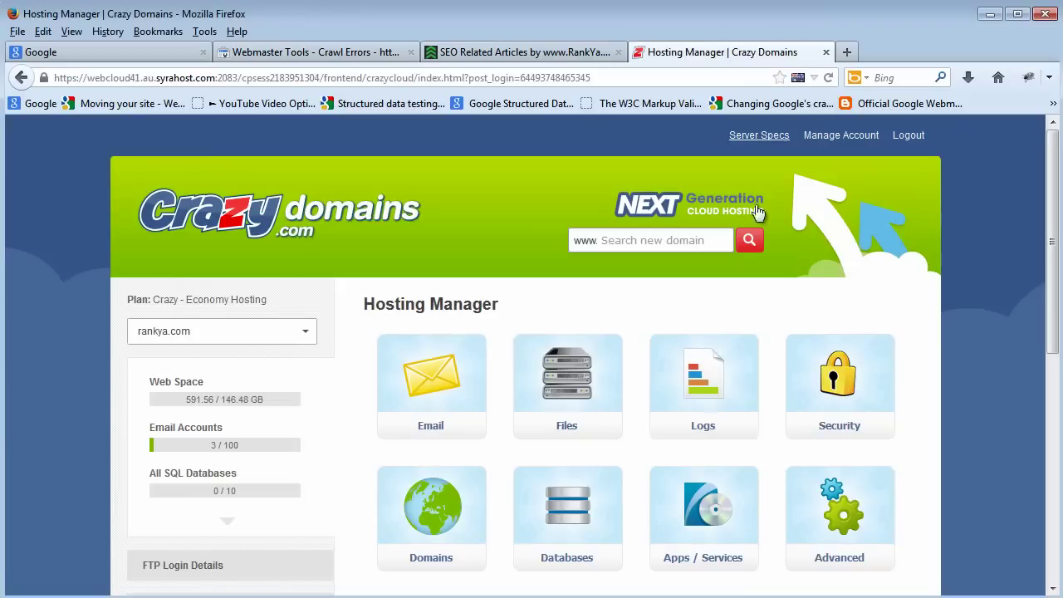
scroll(569, 391, "down", 1)
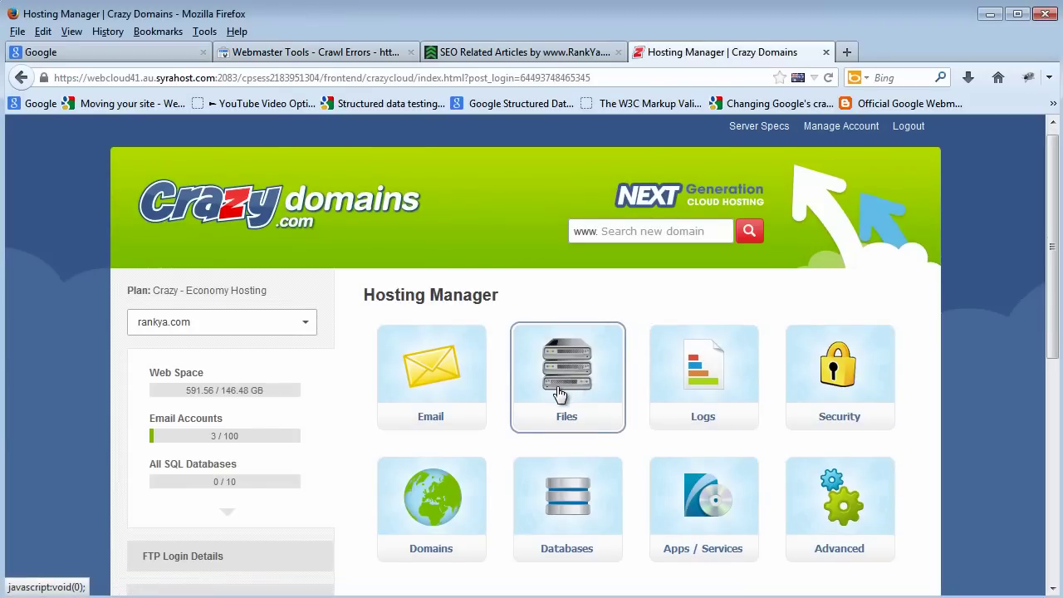
scroll(542, 400, "down", 2)
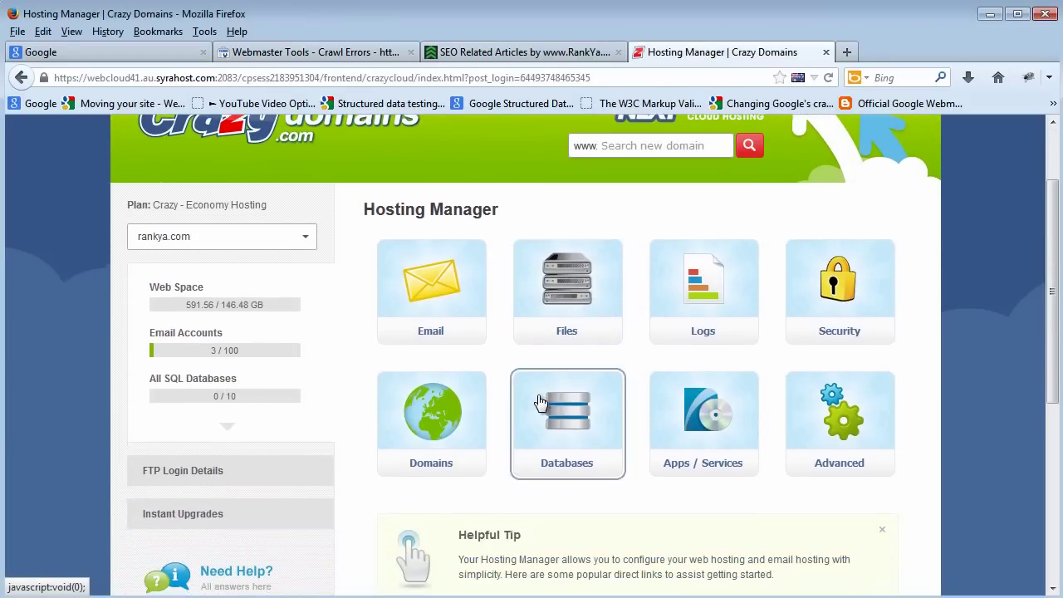
left_click(316, 52)
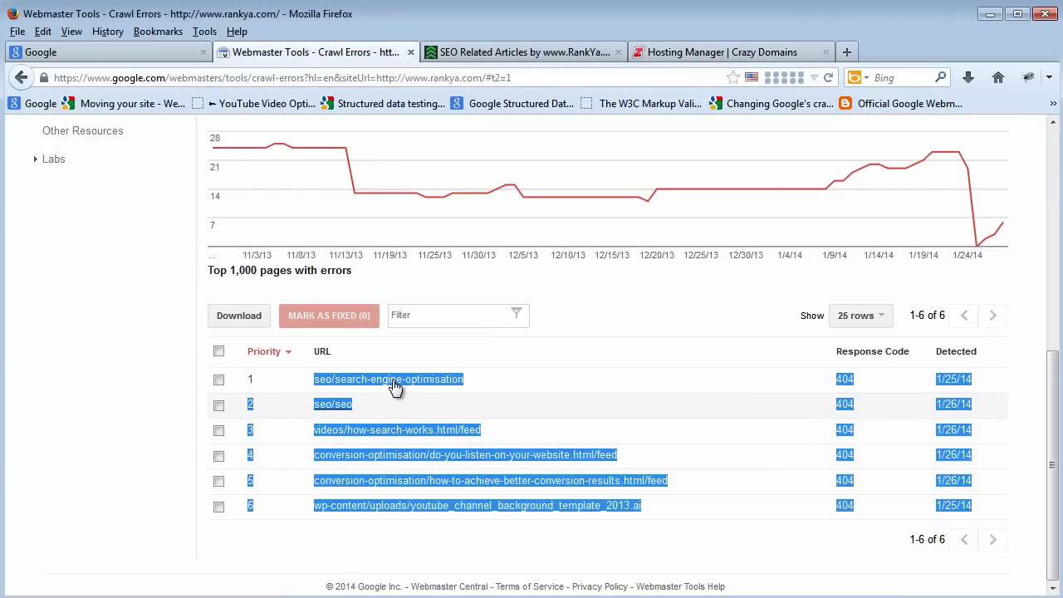
left_click(517, 410)
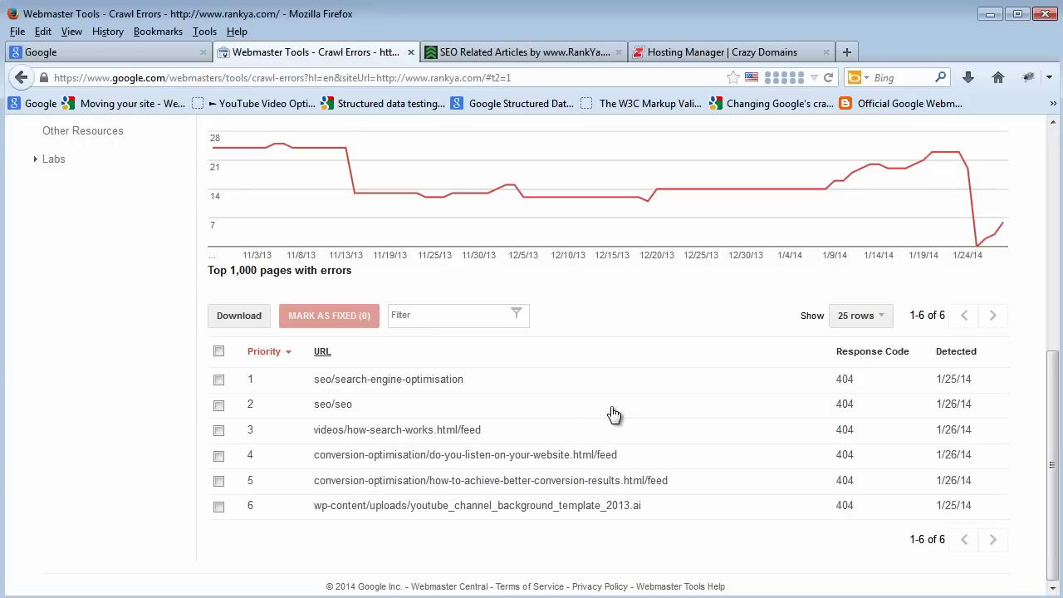
Switch to the Crazy Domains Hosting Manager and open the Redirects page for domains at its Add Redirect form.
left_click(718, 53)
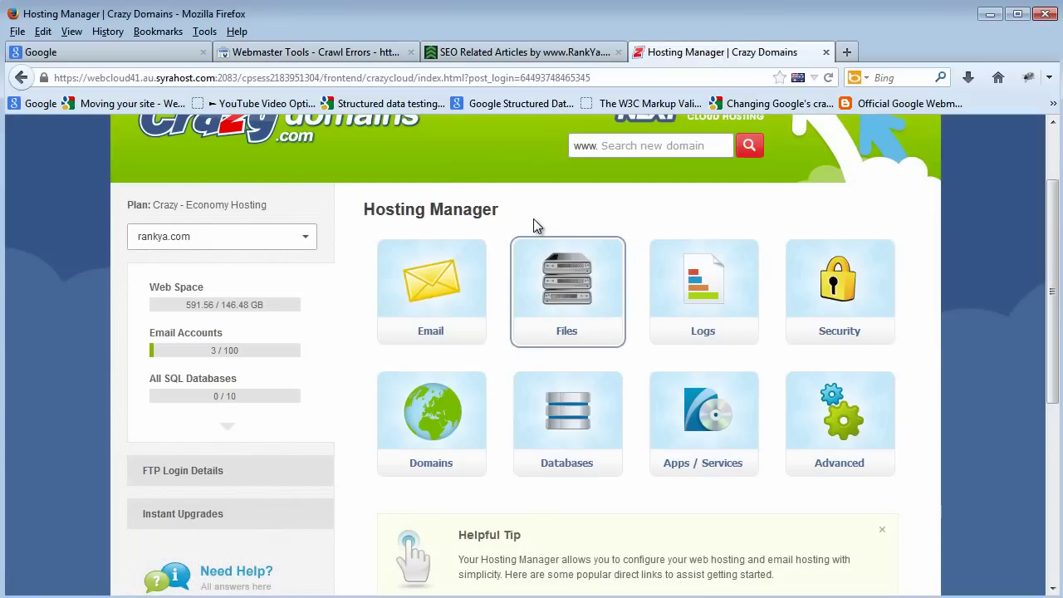
left_click(427, 429)
scroll(515, 479, "down", 4)
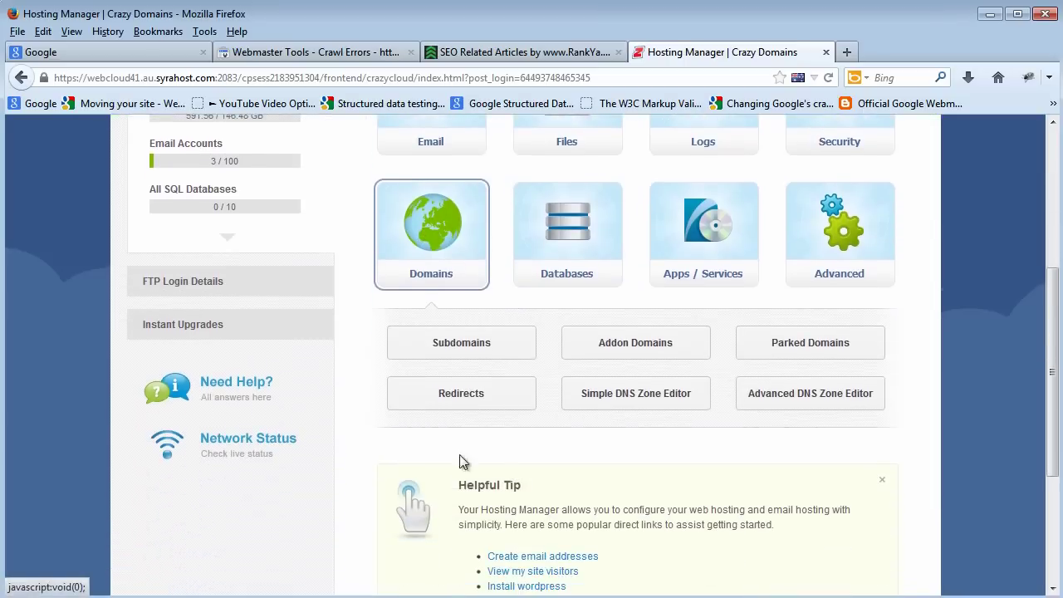
left_click(449, 393)
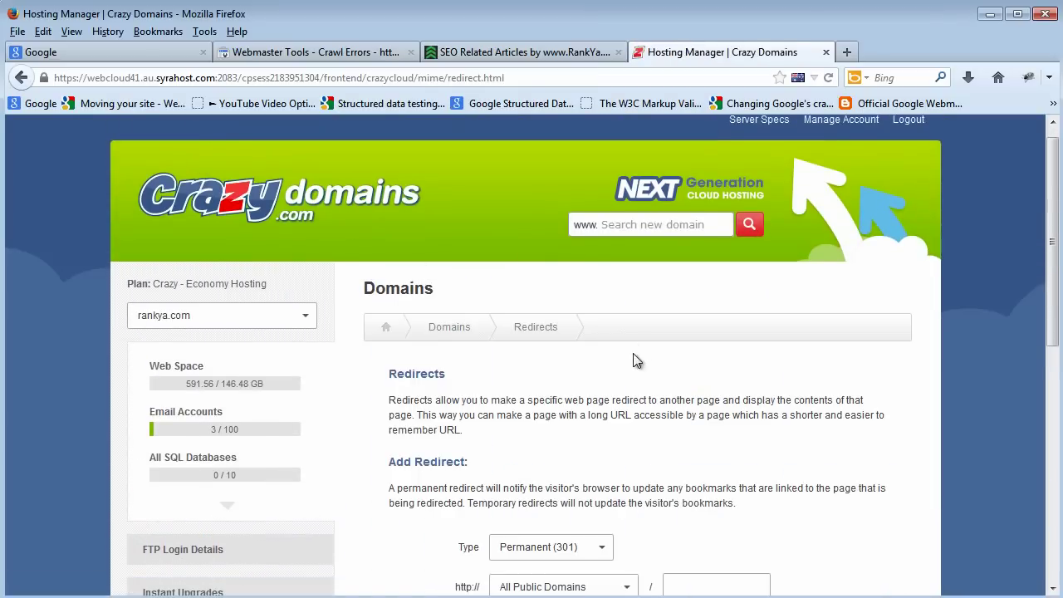
scroll(640, 361, "down", 3)
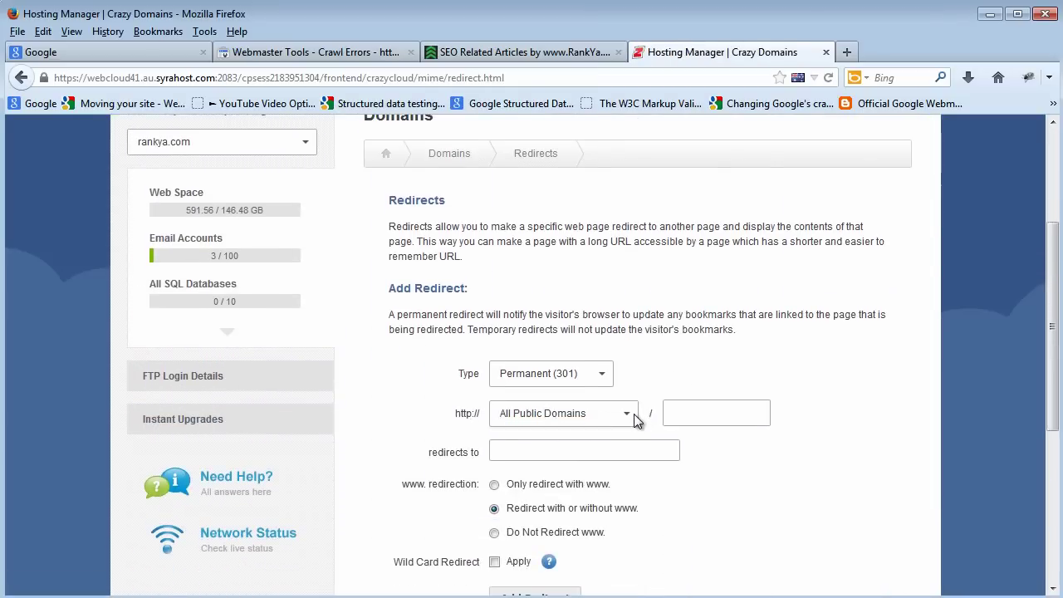
Set the redirect's source domain to rankya.com and paste seo/search-engine-optimisation as its path.
left_click(629, 413)
left_click(571, 461)
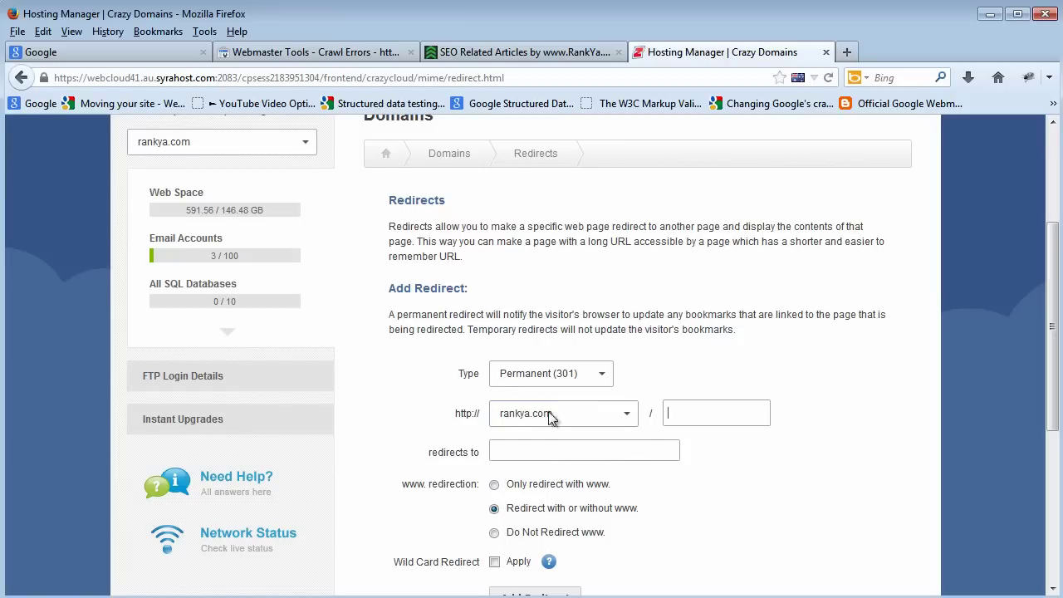
left_click(694, 419)
right_click(695, 415)
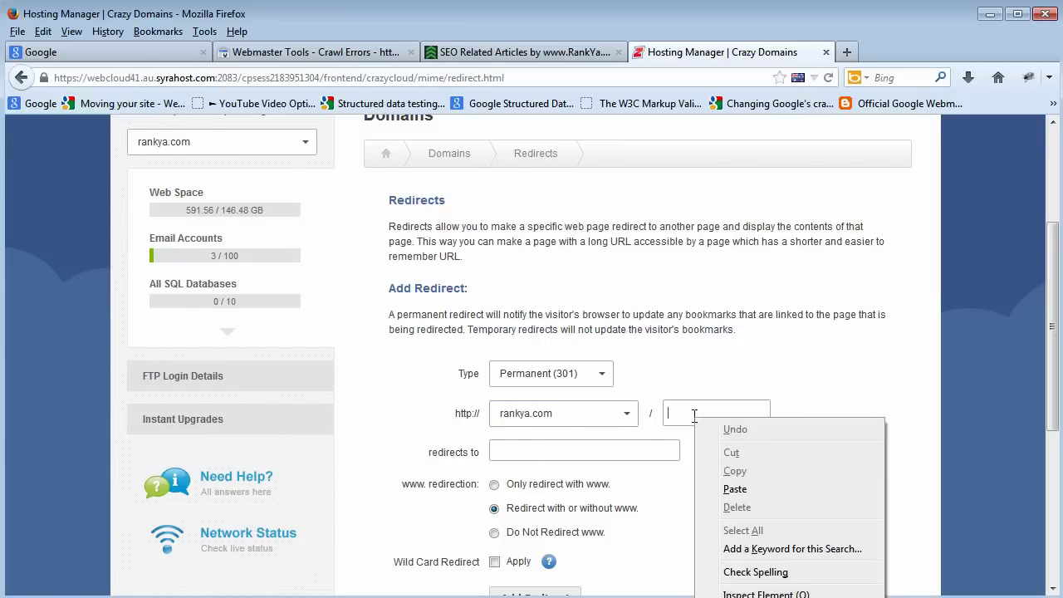
left_click(721, 487)
left_click_drag(717, 415, 603, 418)
left_click(668, 413)
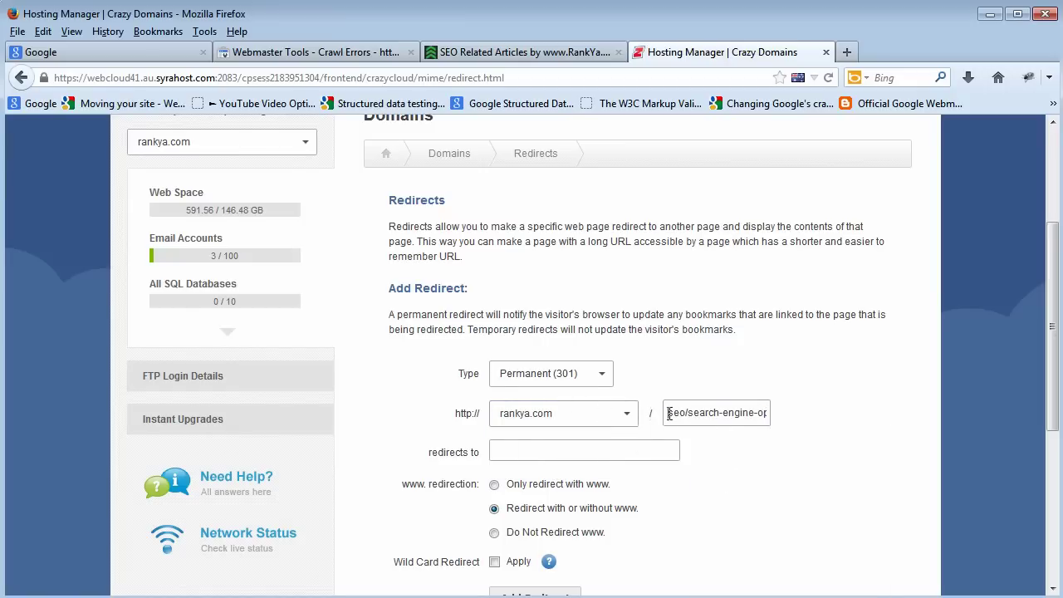
key("End")
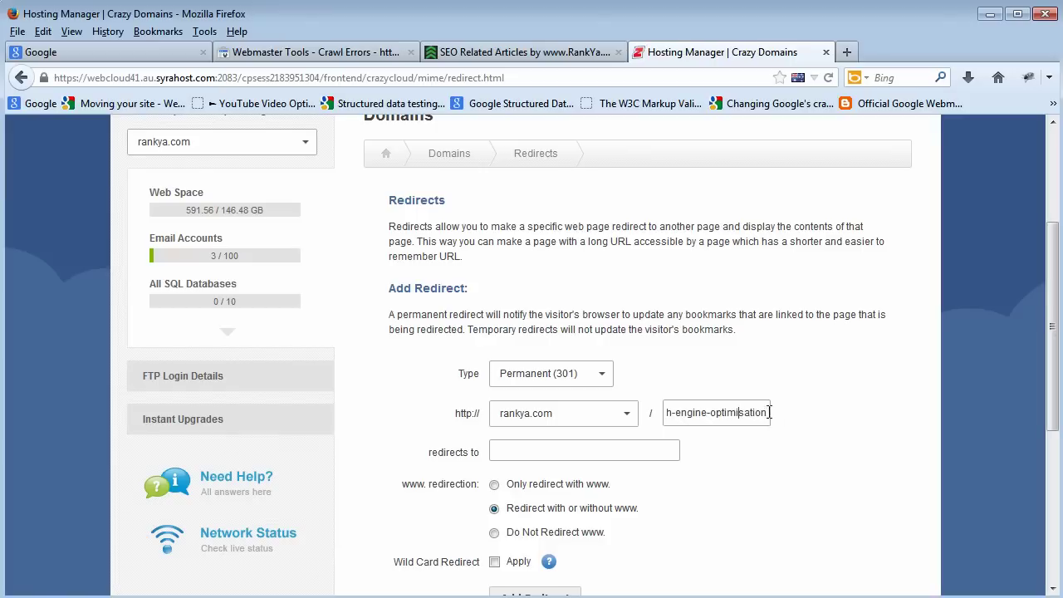
left_click(567, 452)
type("ht")
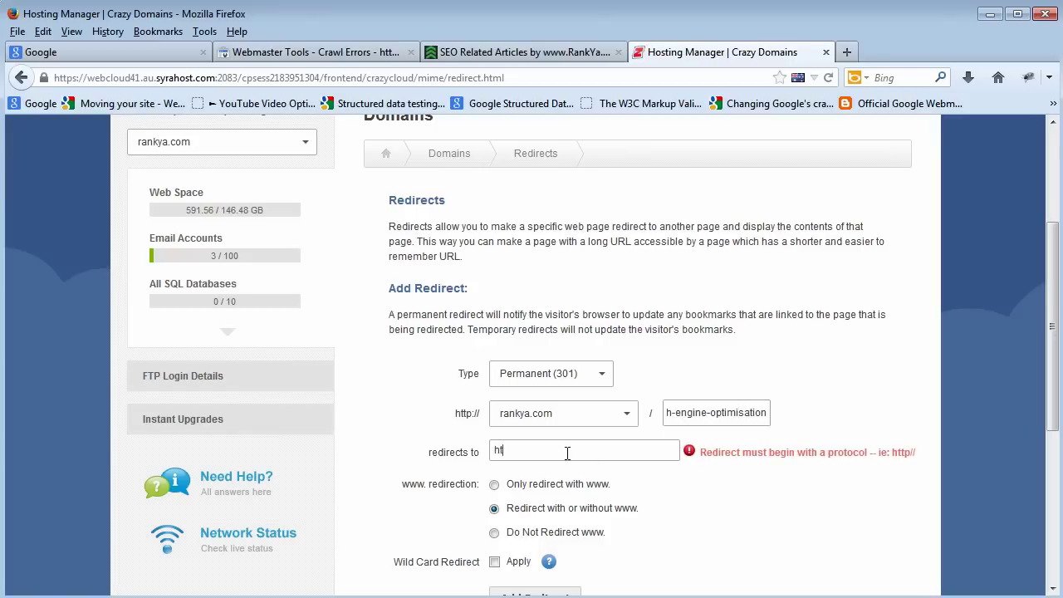
type("tp://w")
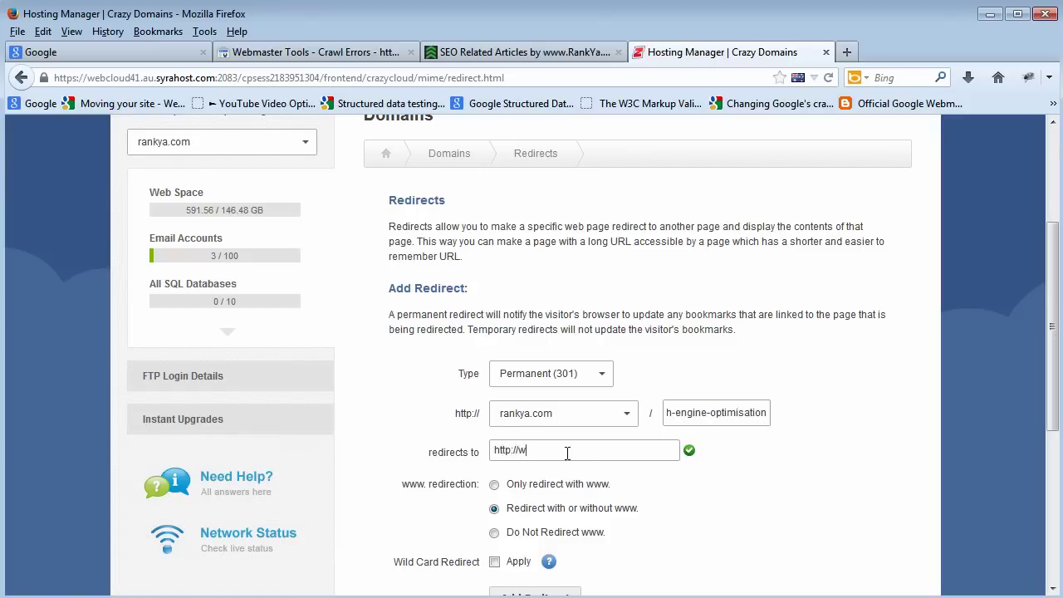
type("ww.rankya.com.")
type("seo/index.")
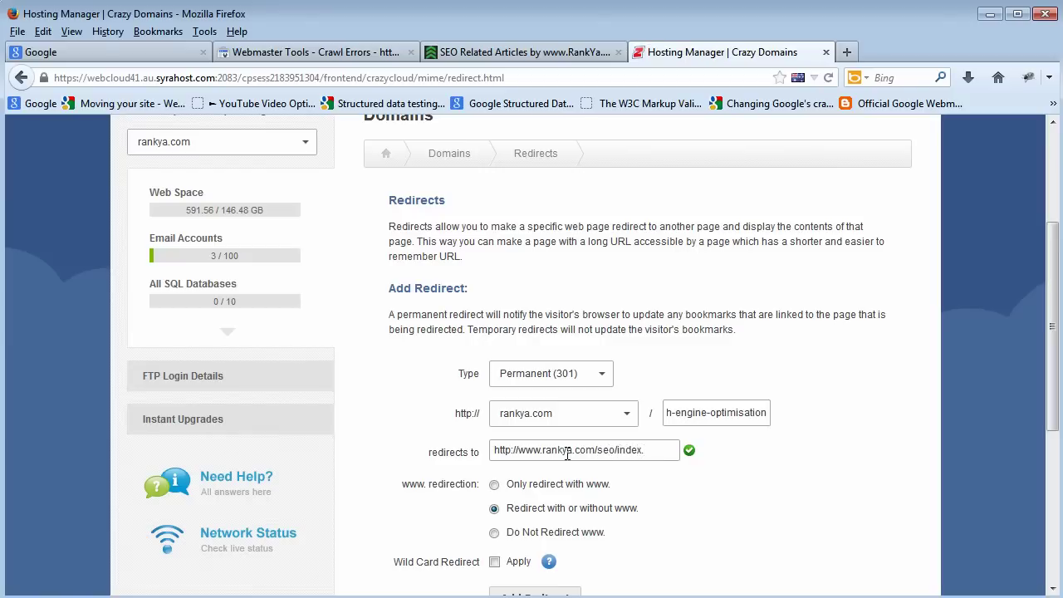
type("html")
triple_click(706, 407)
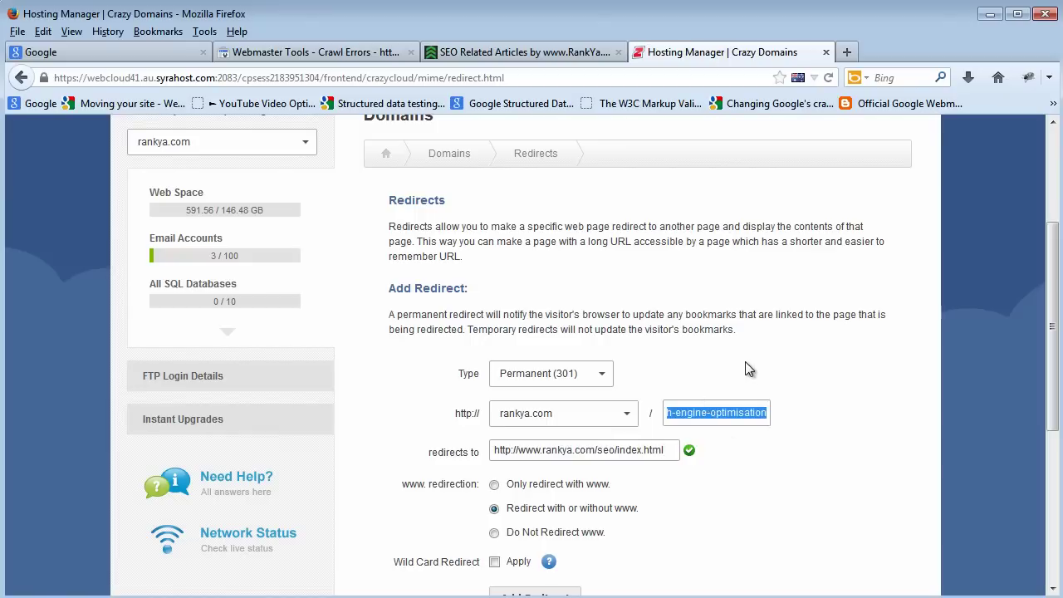
Return to the Crawl Errors report and review its Site Errors and URL Errors sections.
left_click(292, 53)
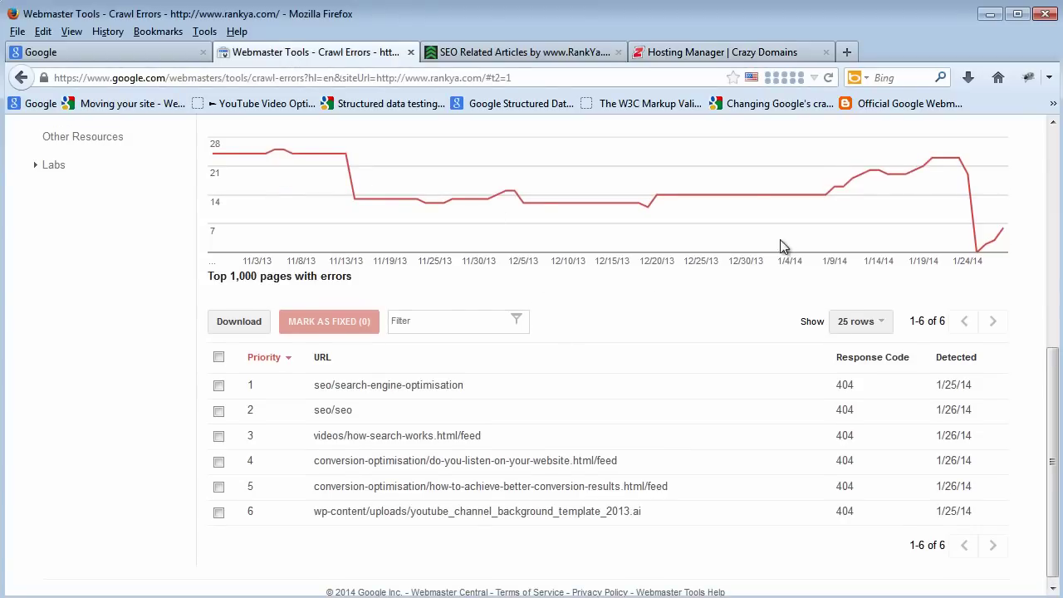
scroll(605, 304, "up", 5)
scroll(604, 304, "up", 1)
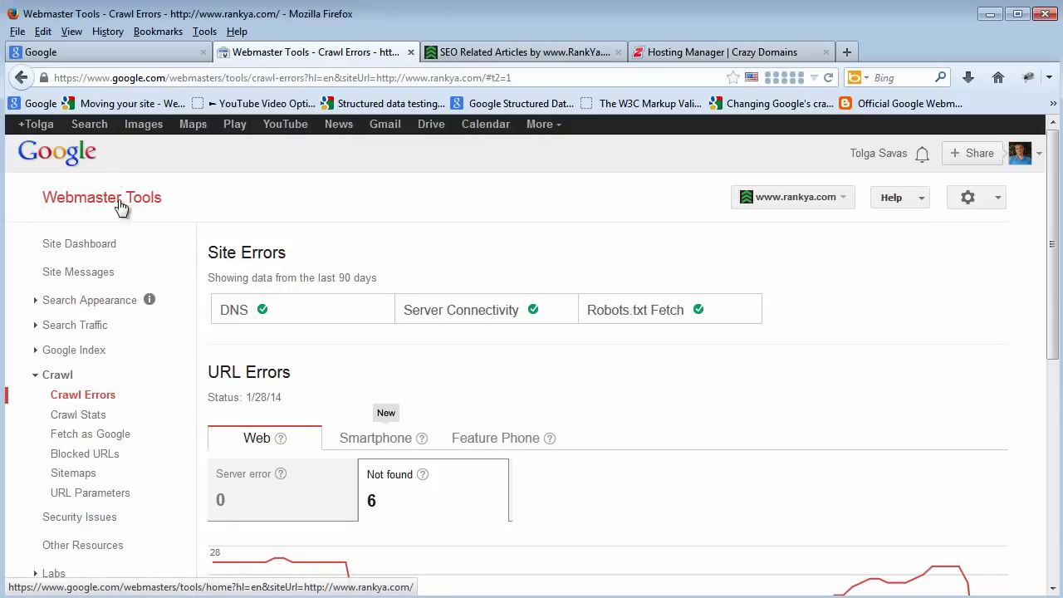
scroll(429, 307, "down", 1)
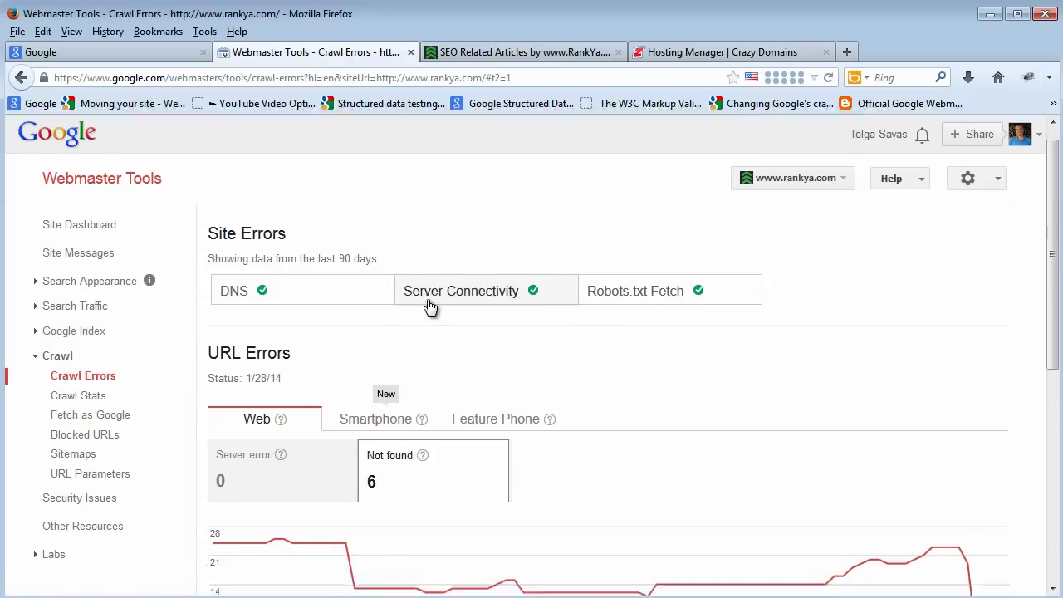
scroll(429, 305, "down", 3)
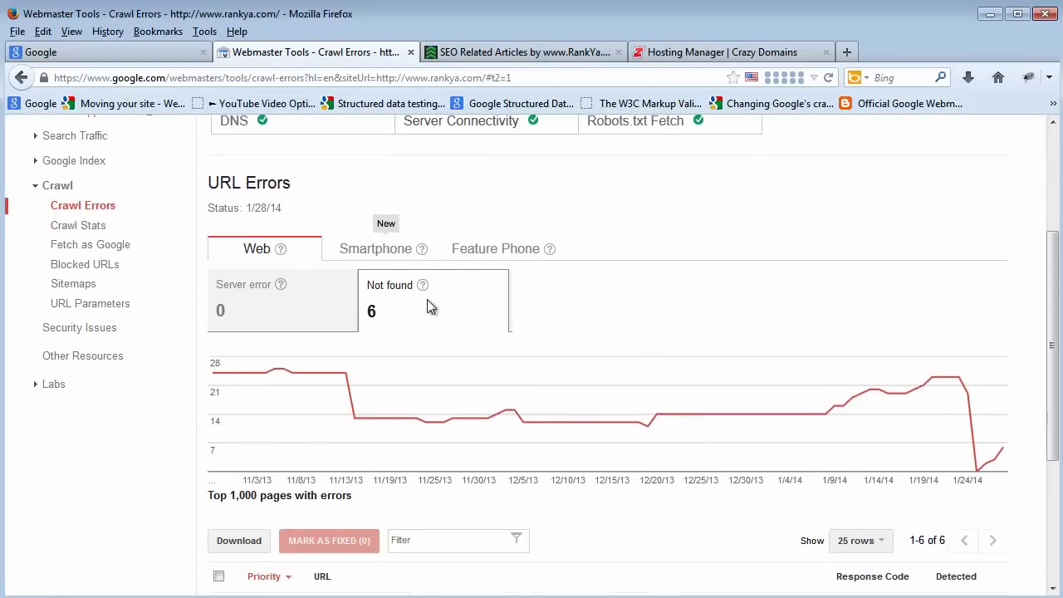
Open the Fetch as Google page for rankya.com to view its fetch history, and minimise the browser window.
left_click(92, 248)
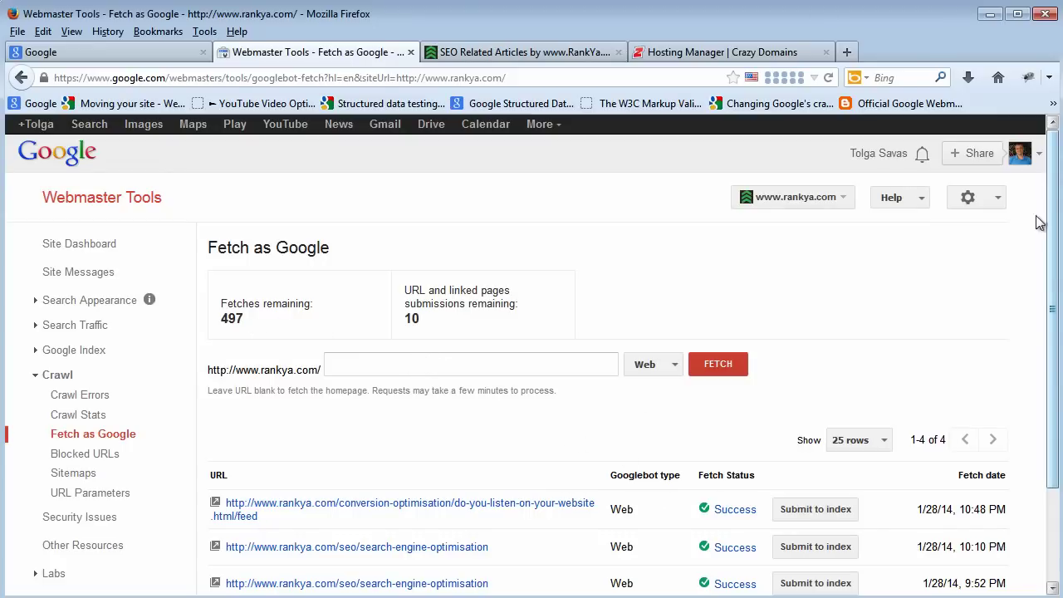
left_click(990, 13)
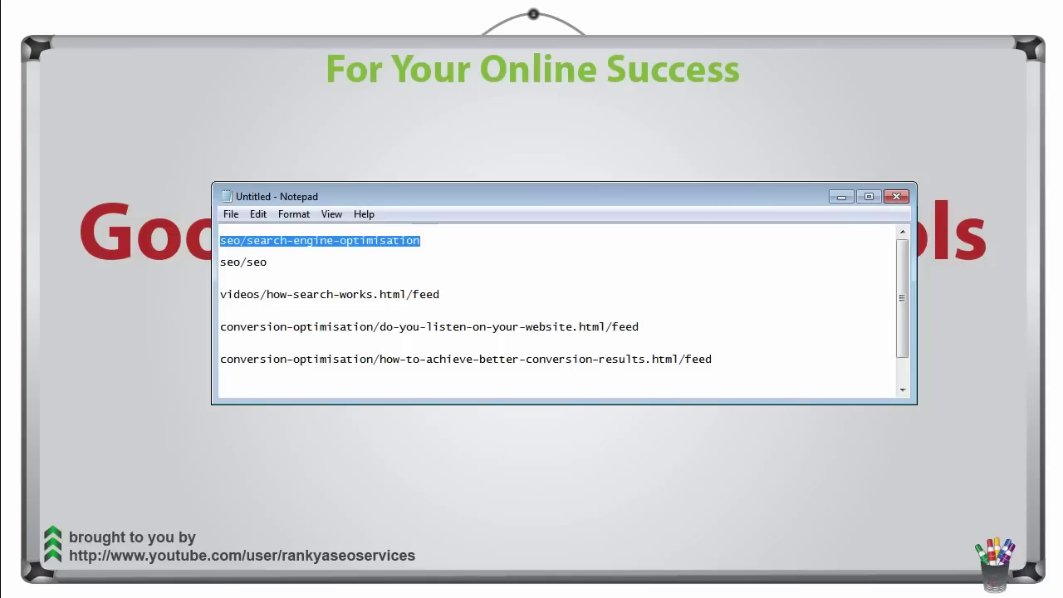